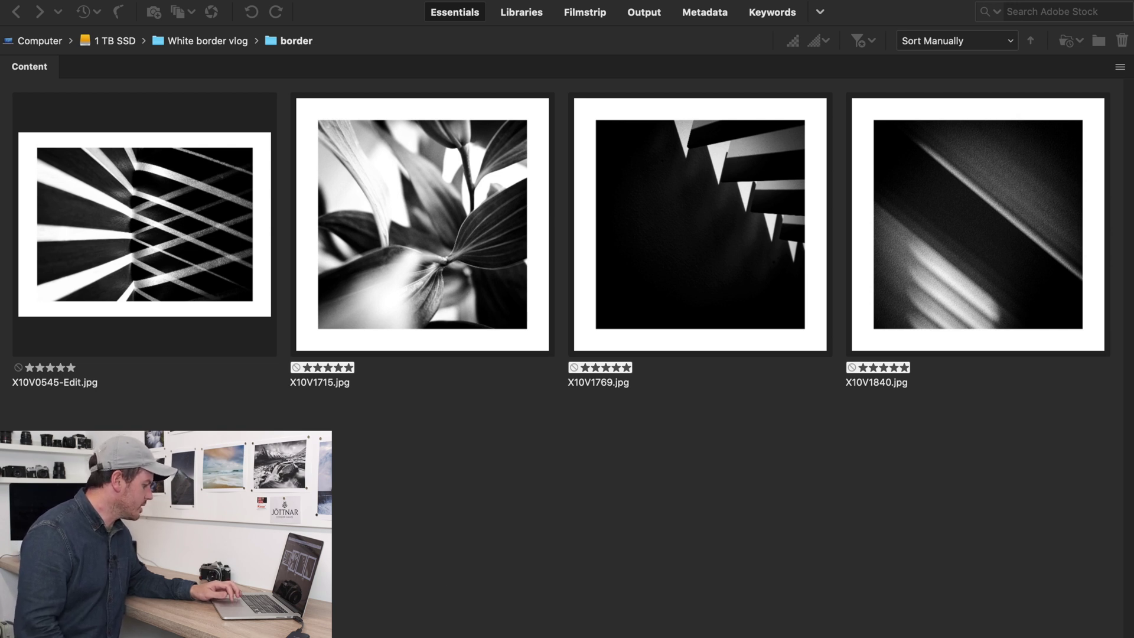
Switch from Bridge's bordered photos to the Finder window showing the 'no border' originals
{"action": "key", "text": "super+Tab"}
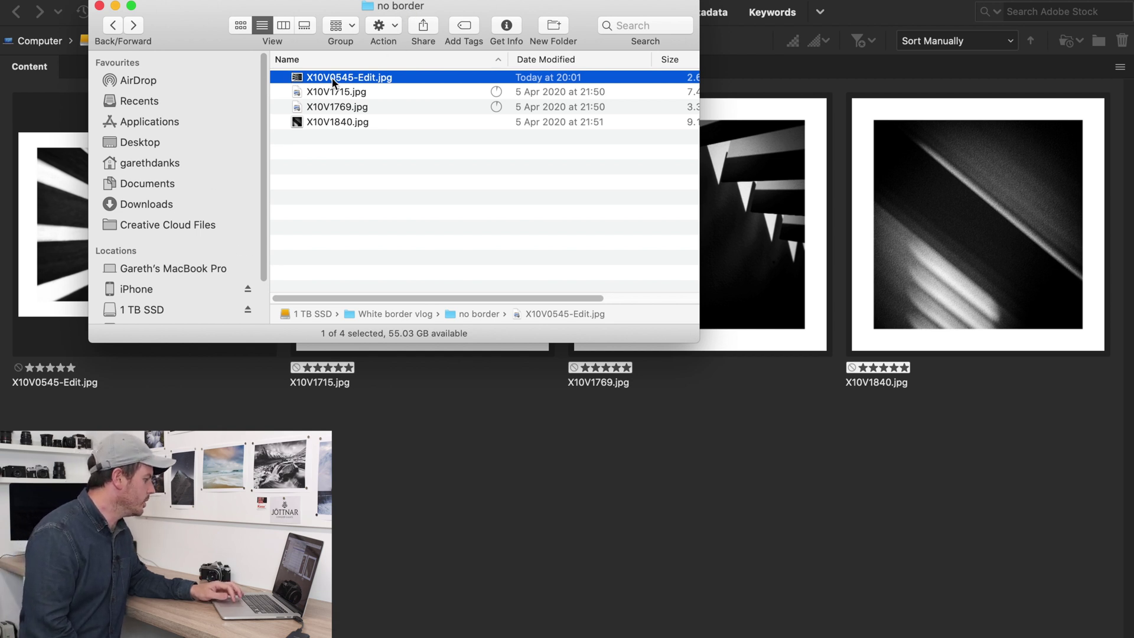
Quick Look the four borderless originals one by one and as an index sheet, then deselect
{"action": "key", "text": "space"}
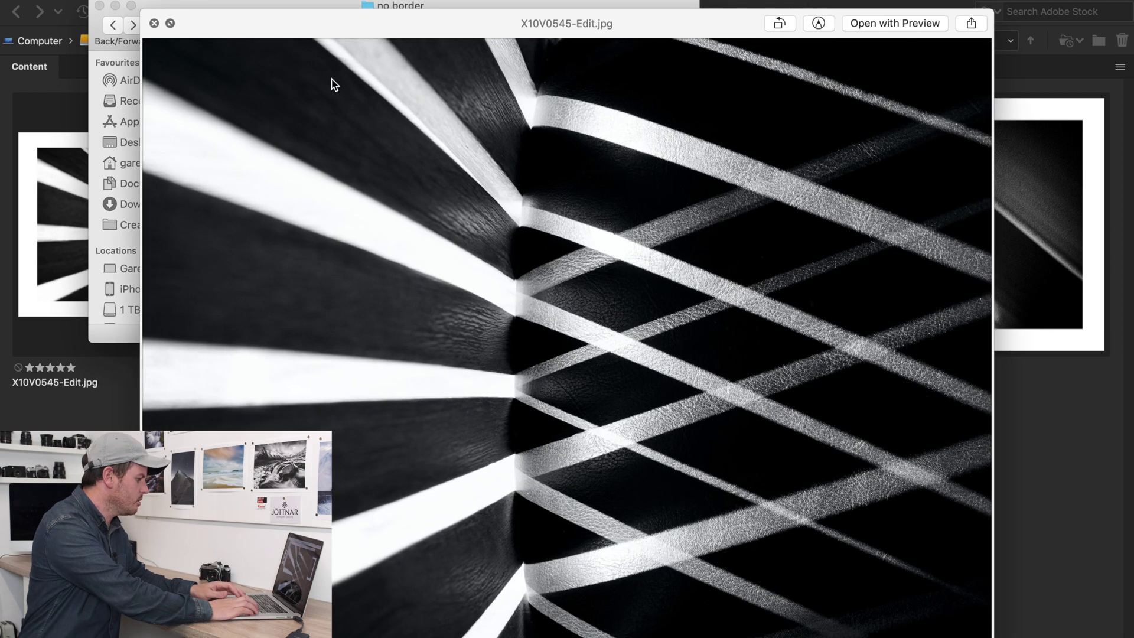
{"action": "key", "text": "Down"}
{"action": "key", "text": "Down"}
{"action": "key", "text": "shift+Down"}
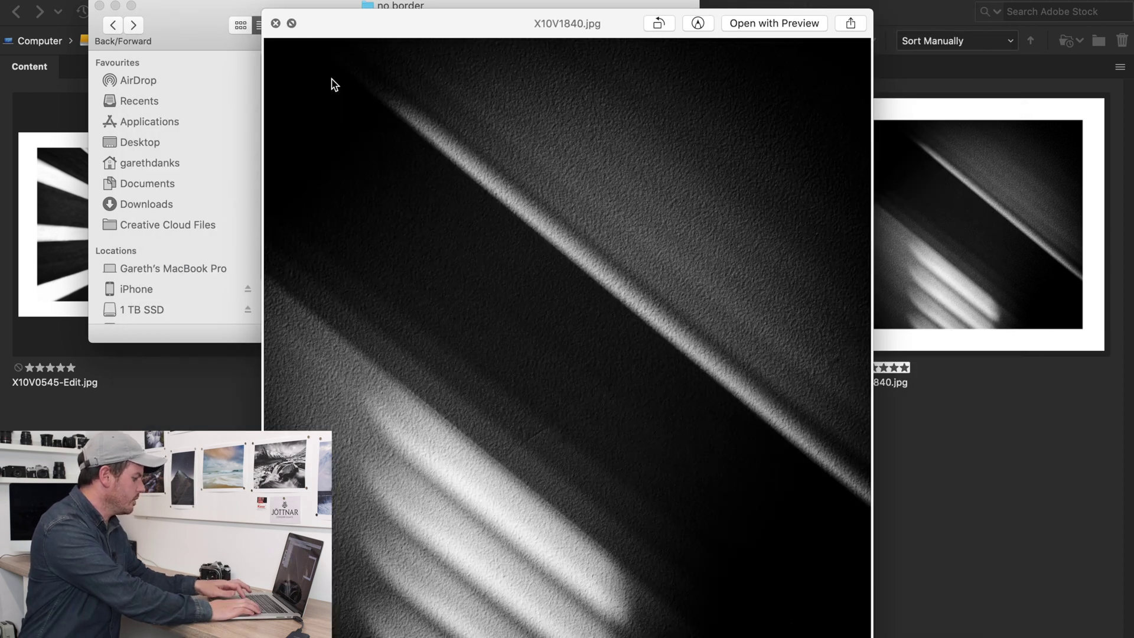
{"action": "left_click", "coordinate": [363, 23]}
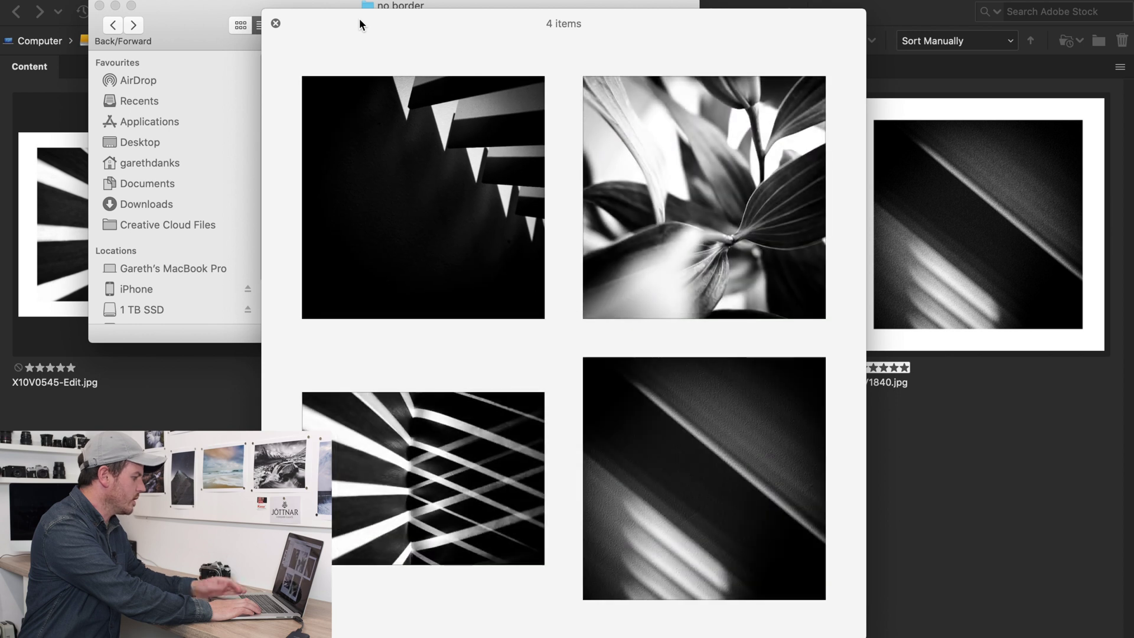
{"action": "key", "text": "space"}
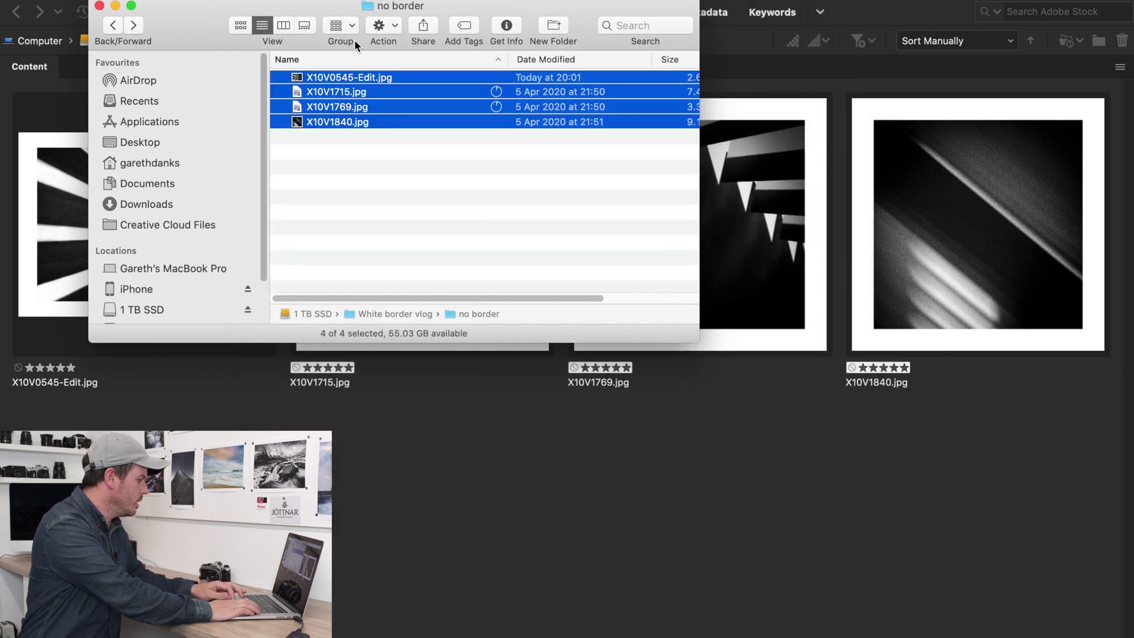
{"action": "left_click", "coordinate": [311, 154]}
{"action": "mouse_move", "coordinate": [358, 636]}
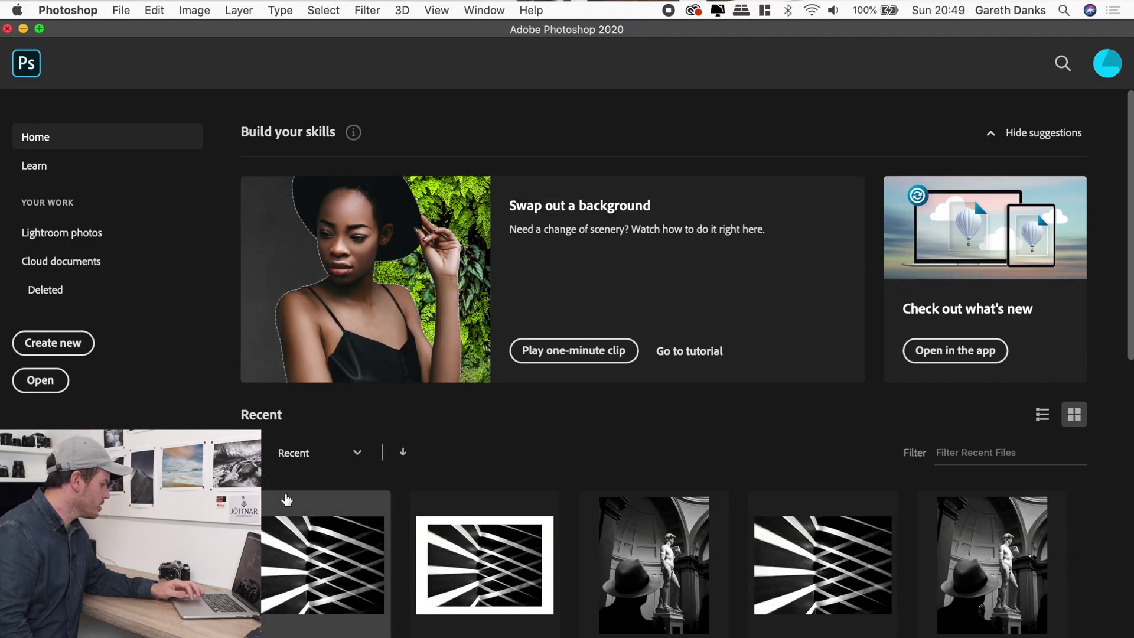
Open X10V0545-Edit.jpg from Recent files and briefly check, then cancel, the Canvas Size dialog
{"action": "left_click", "coordinate": [288, 516]}
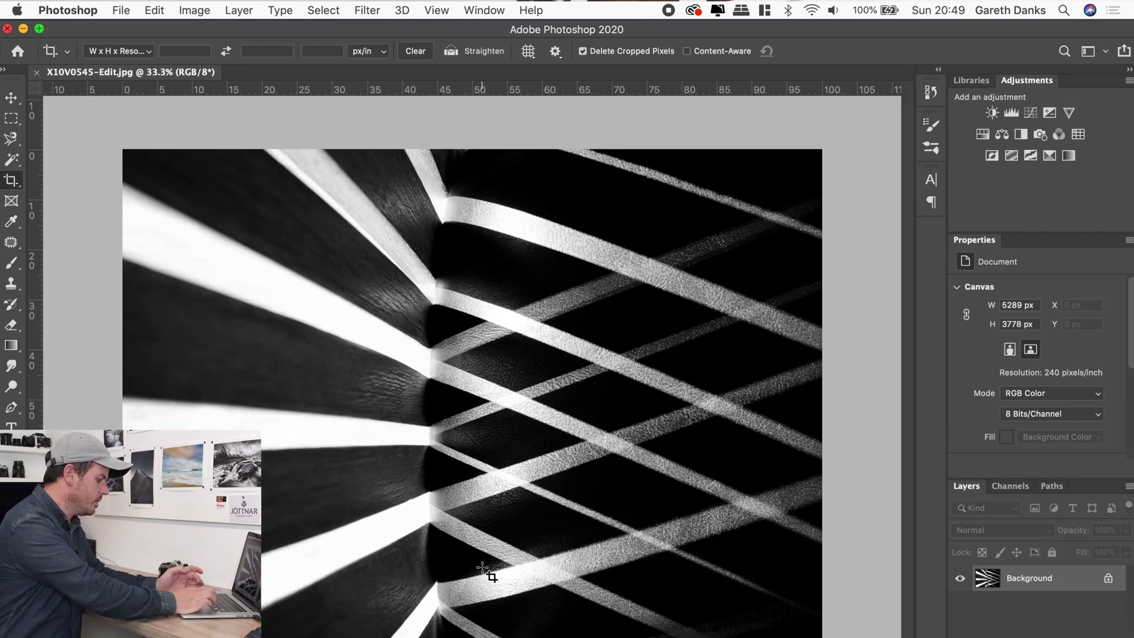
{"action": "key", "text": "super"}
{"action": "key", "text": "super+alt+c"}
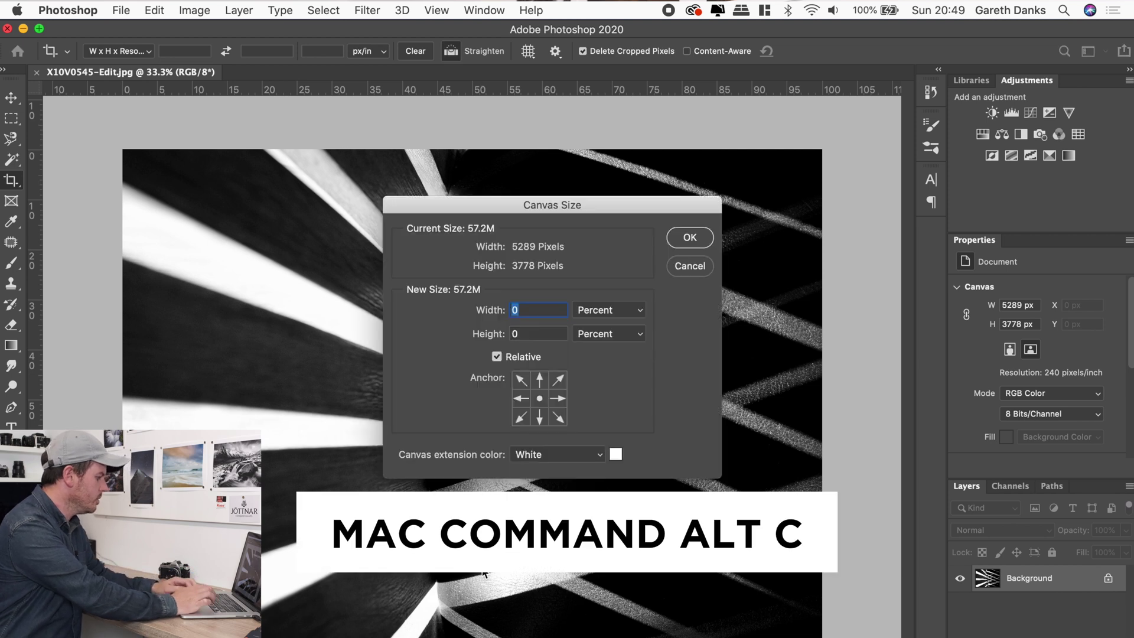
{"action": "left_click", "coordinate": [697, 266]}
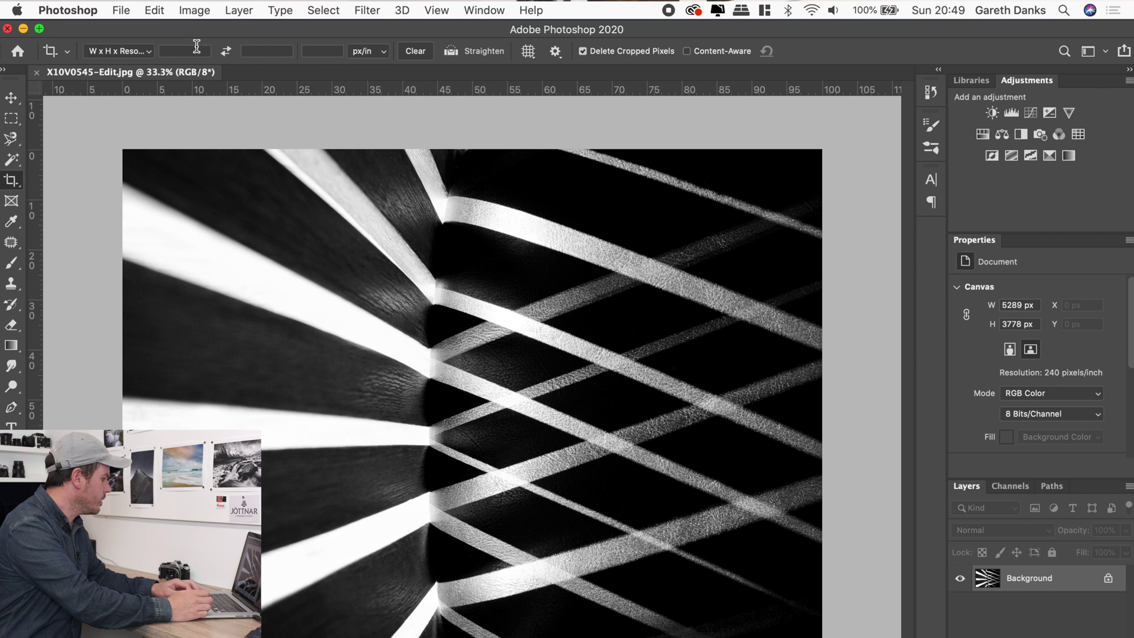
{"action": "left_click", "coordinate": [196, 11]}
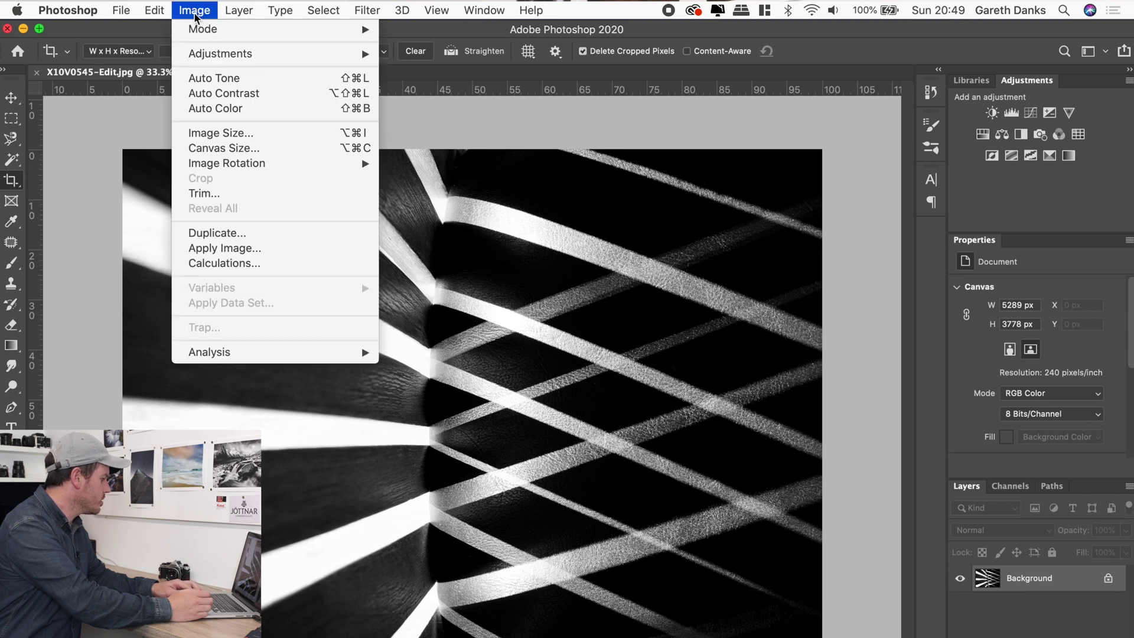
In Canvas Size, enter 20 Percent for width and height with Relative checked
{"action": "left_click", "coordinate": [228, 150]}
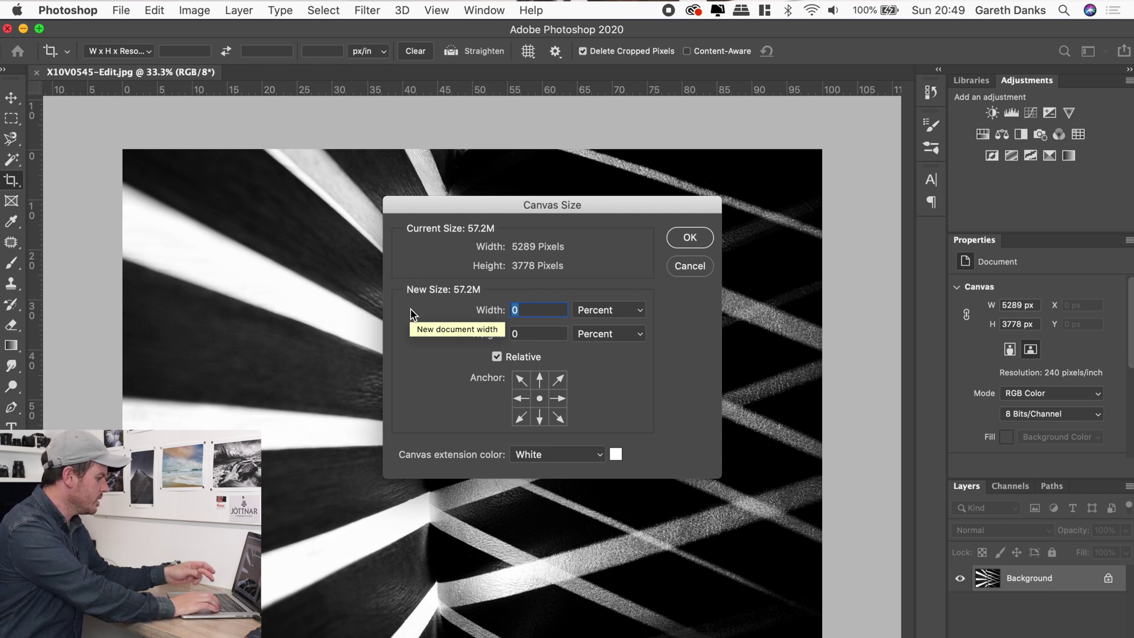
{"action": "type", "text": "20"}
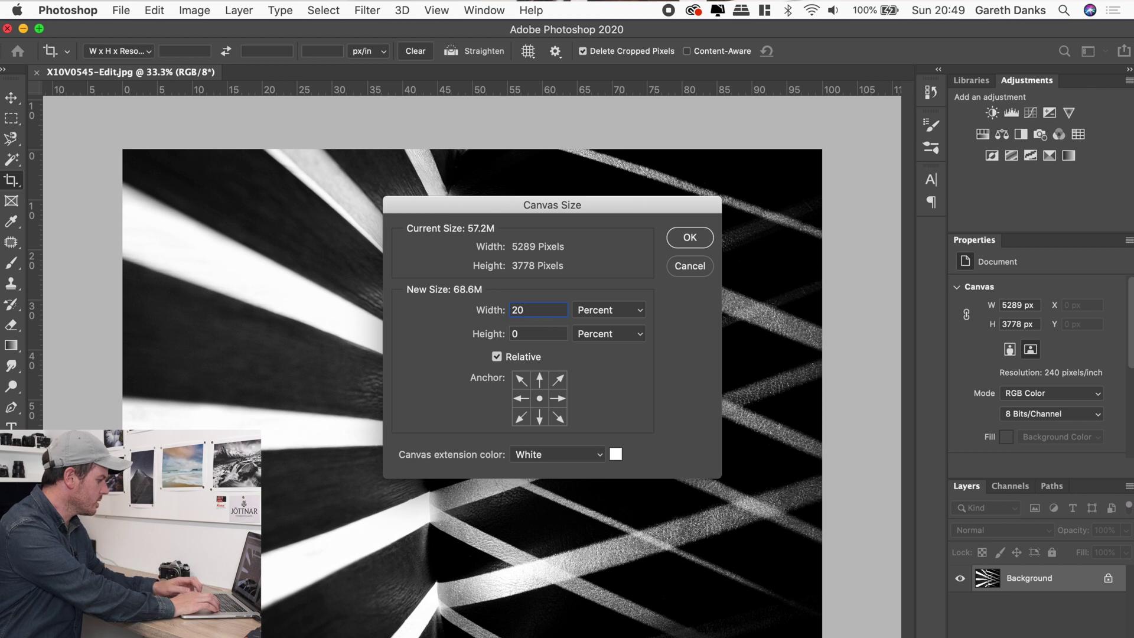
{"action": "key", "text": "Tab"}
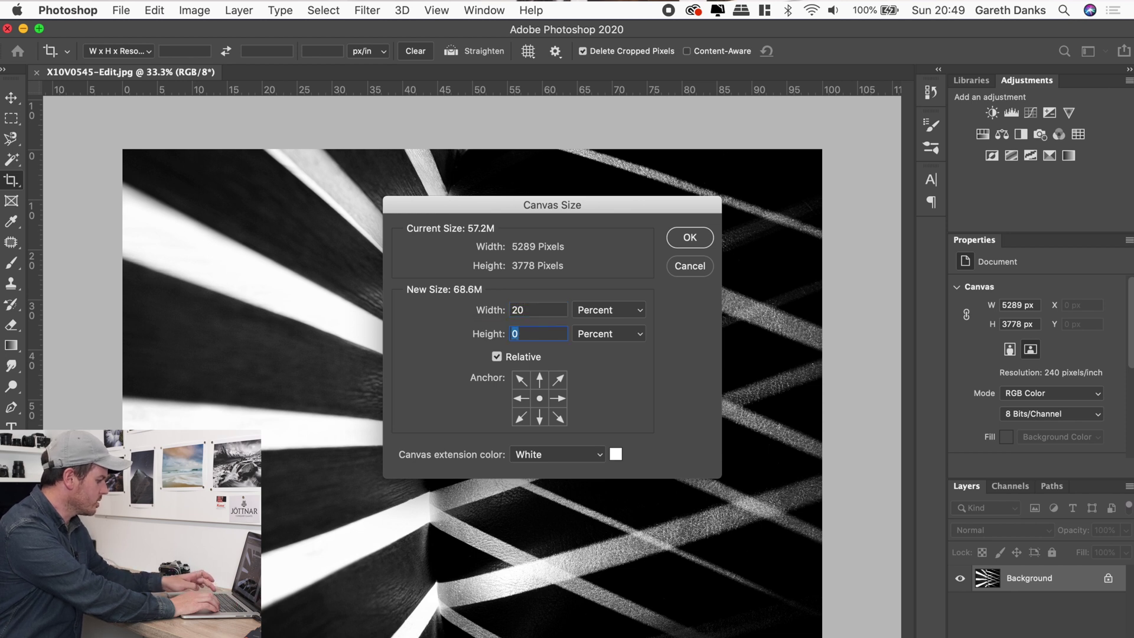
{"action": "type", "text": "20"}
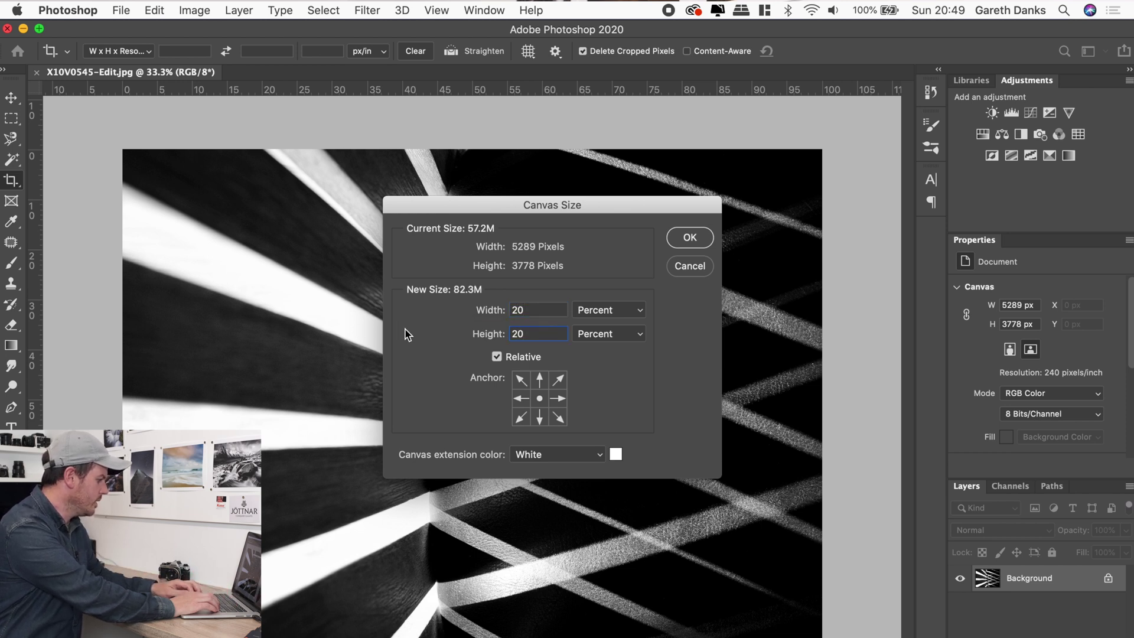
{"action": "left_click", "coordinate": [497, 358]}
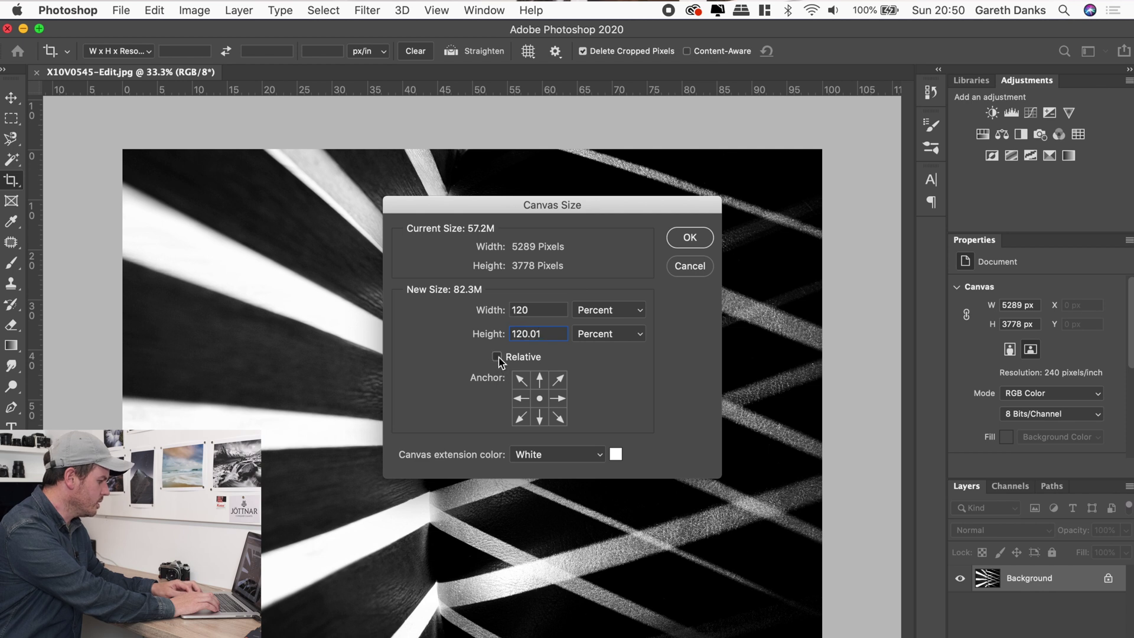
{"action": "left_click", "coordinate": [498, 358]}
{"action": "key", "text": "BackSpace"}
{"action": "key", "text": "BackSpace"}
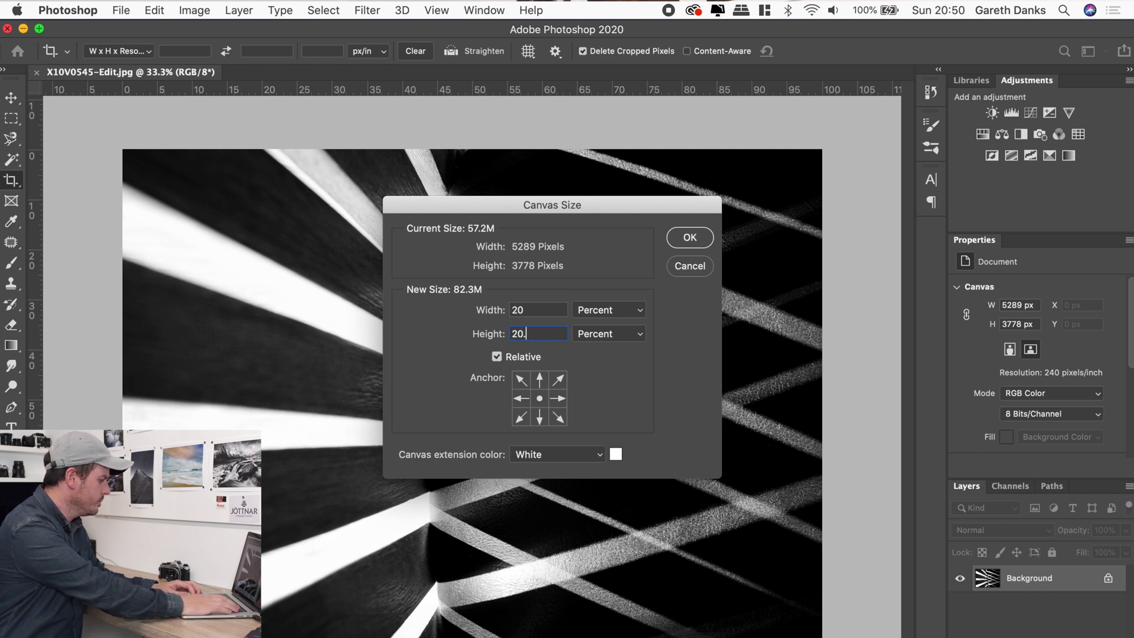
{"action": "key", "text": "BackSpace"}
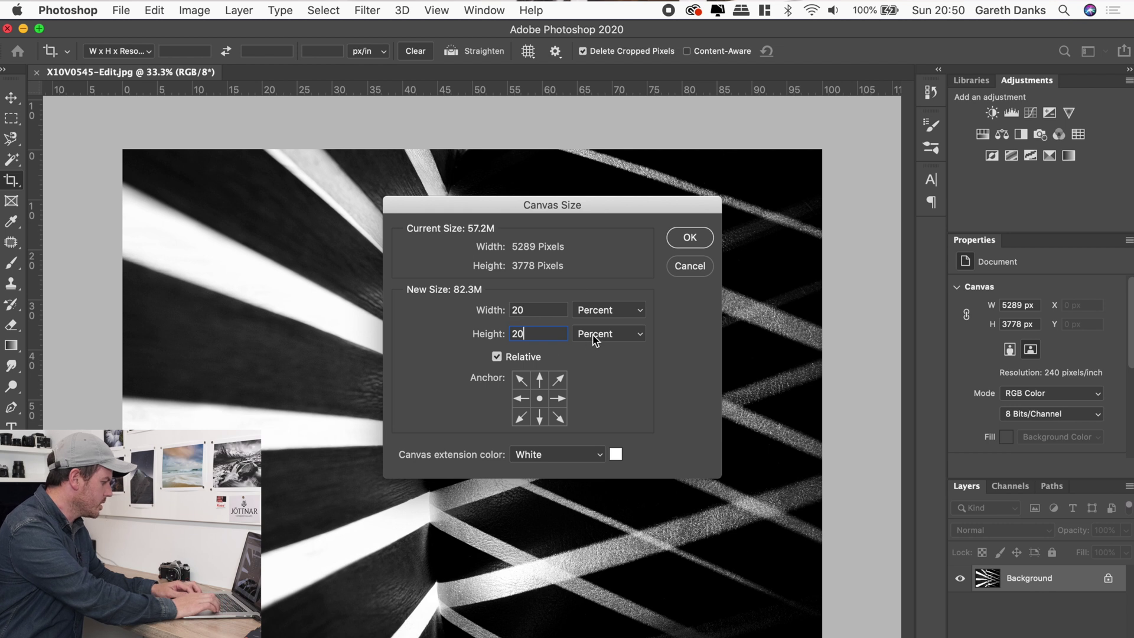
Keep White as the extension colour and apply, enlarging the canvas to 6347 × 4534 px
{"action": "left_click", "coordinate": [615, 455]}
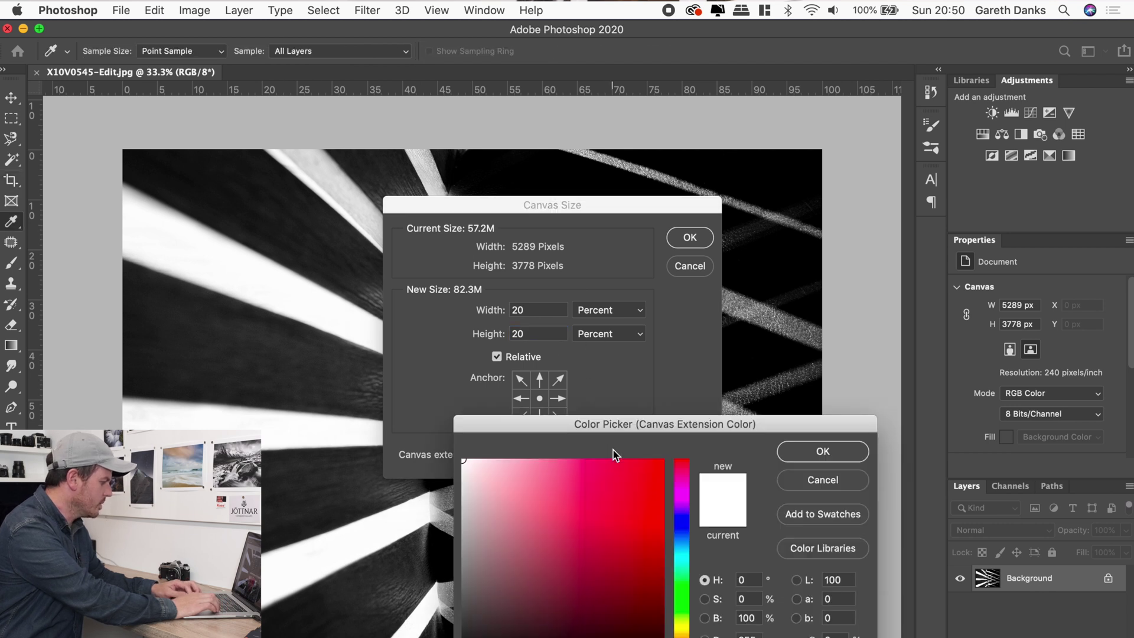
{"action": "left_click", "coordinate": [611, 503]}
{"action": "left_click", "coordinate": [637, 485]}
{"action": "left_click", "coordinate": [653, 563]}
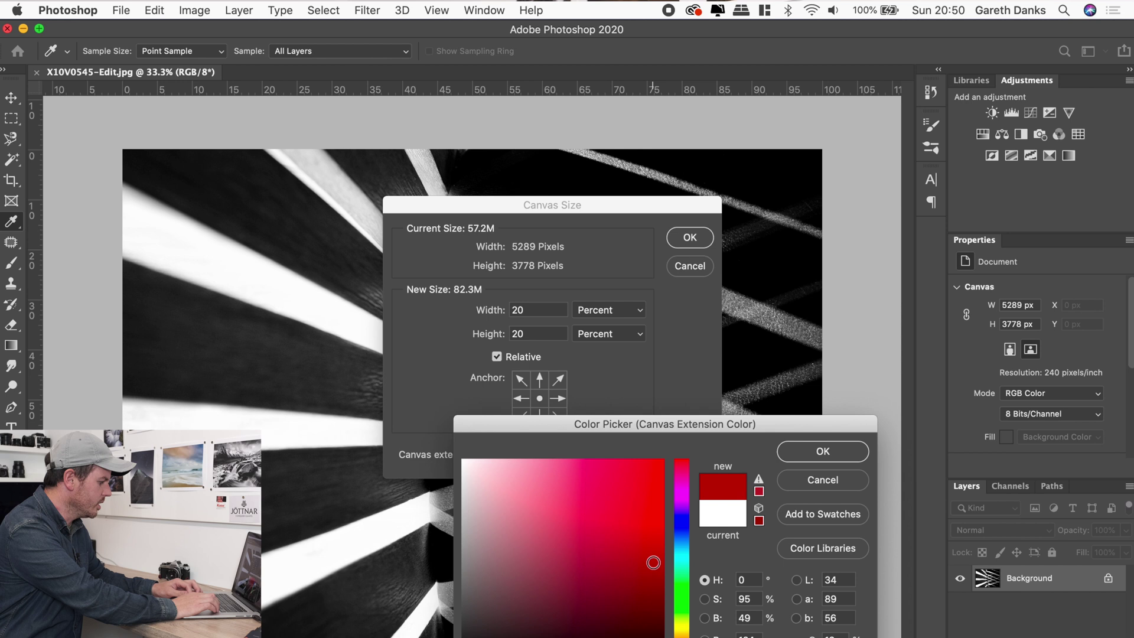
{"action": "left_click_drag", "start_coordinate": [591, 531], "coordinate": [555, 509]}
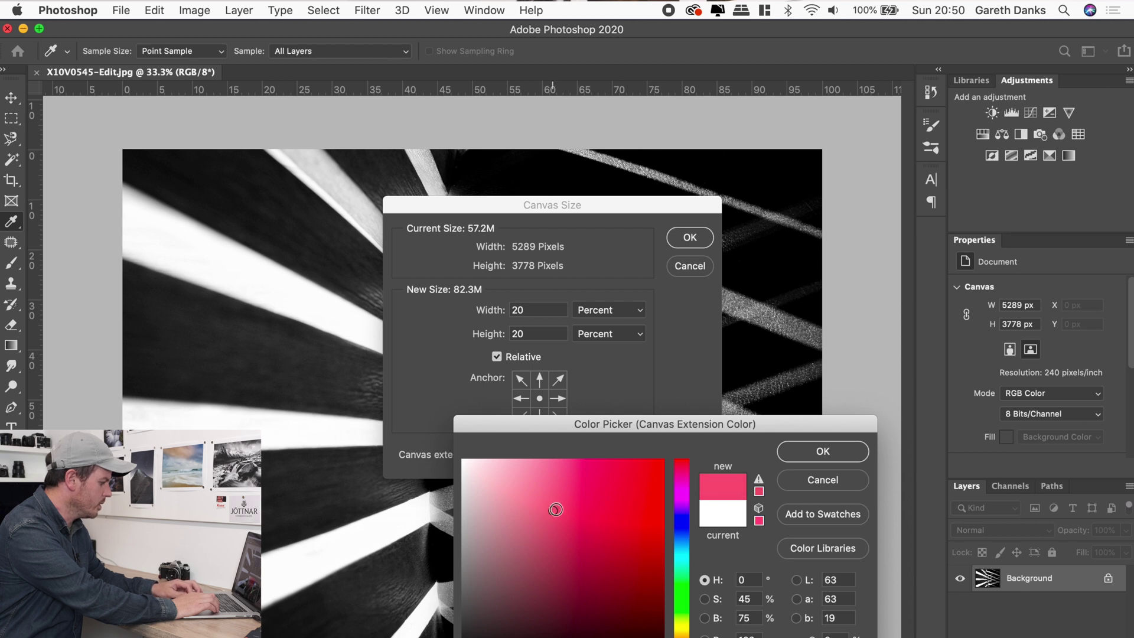
{"action": "left_click", "coordinate": [834, 486]}
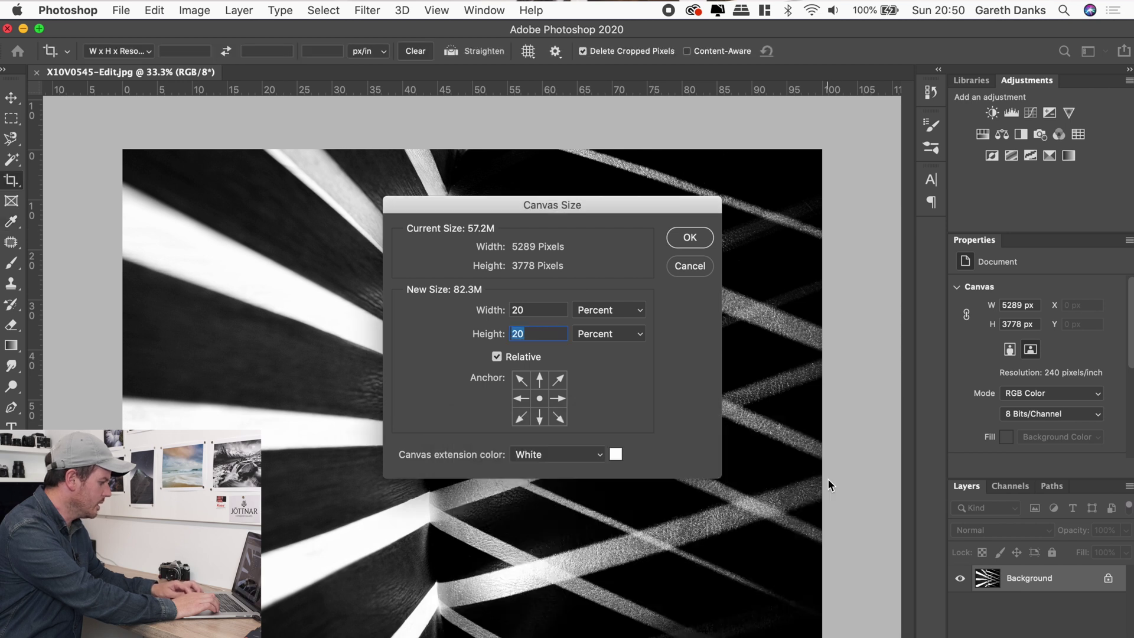
{"action": "left_click", "coordinate": [696, 237]}
{"action": "key", "text": "super+minus"}
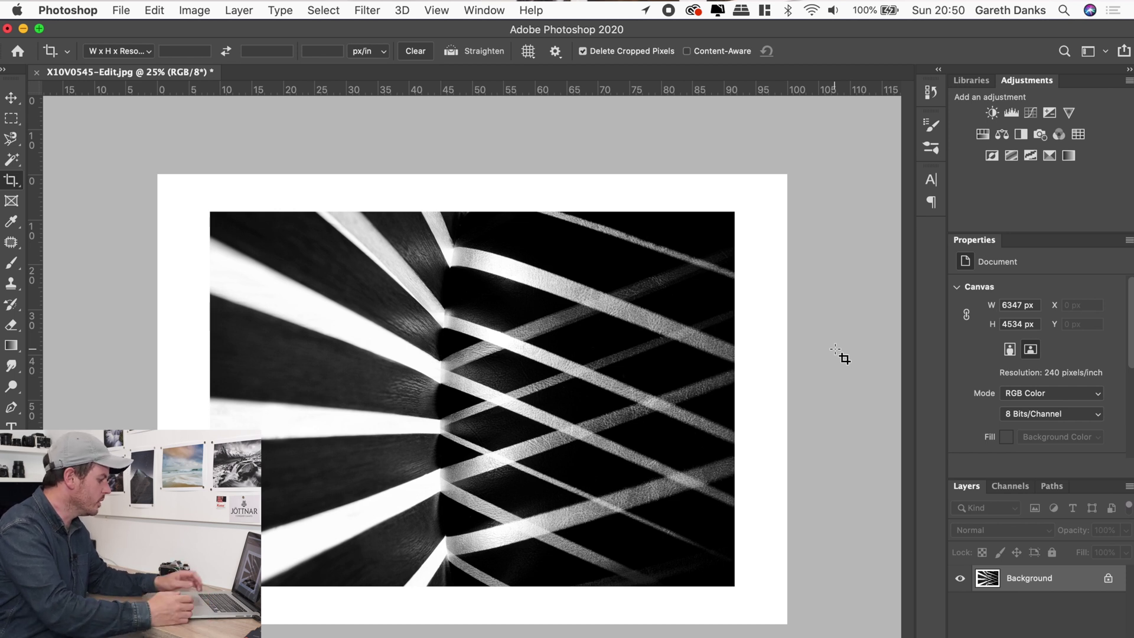
Undo the Canvas Size change, restoring the borderless 5289 × 3778 px photo
{"action": "key", "text": "super"}
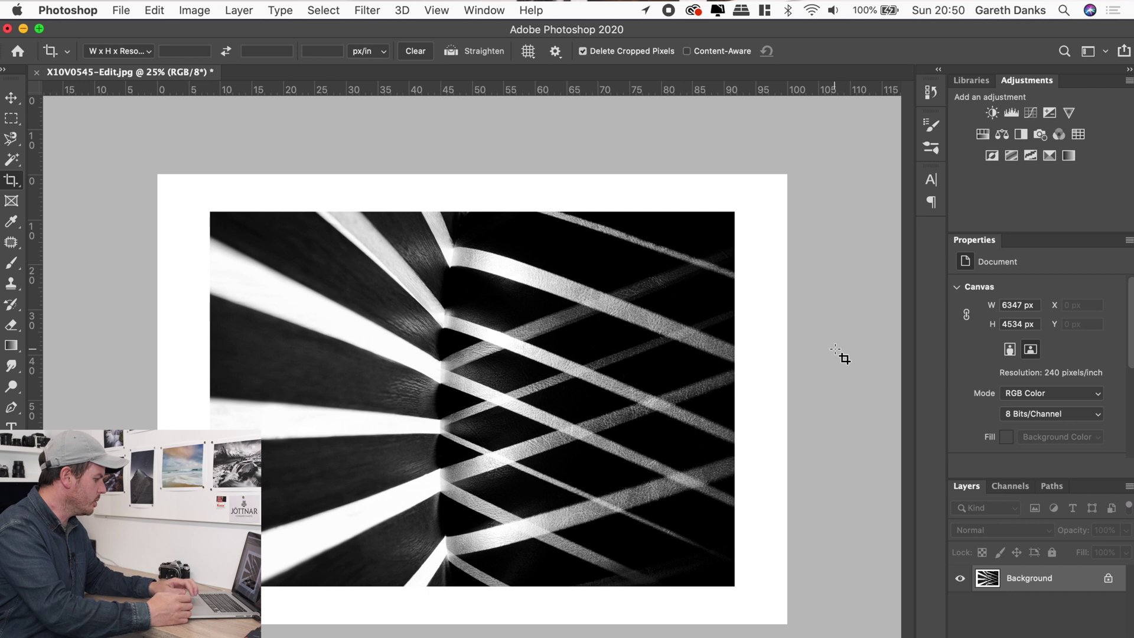
{"action": "key", "text": "Return"}
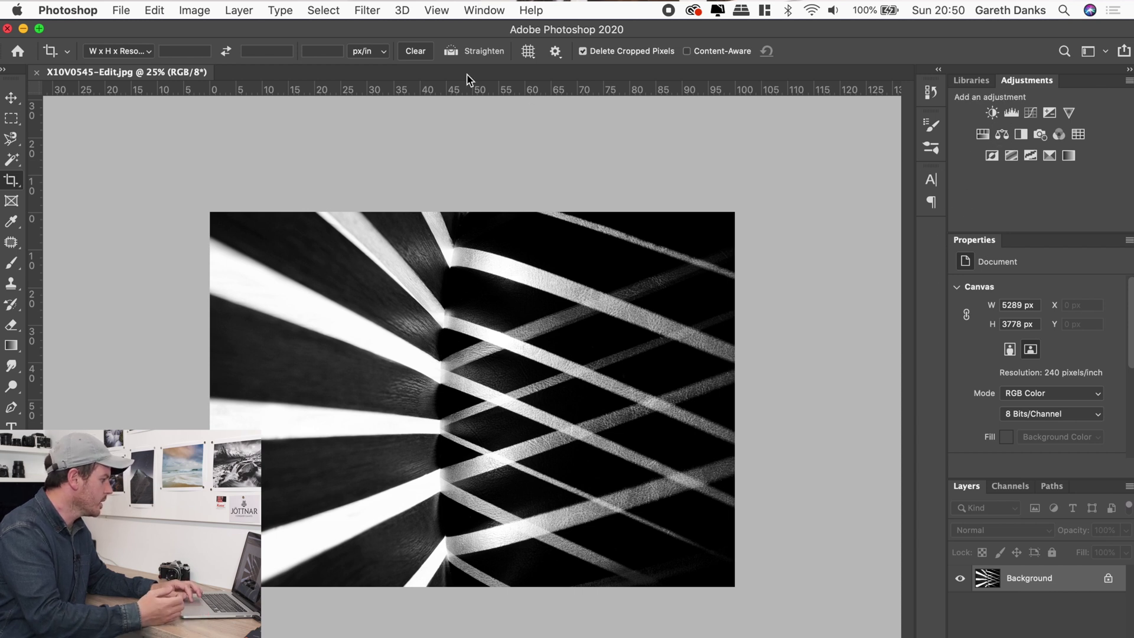
Show the Actions panel from the Window menu, float it over the canvas and shorten it
{"action": "left_click", "coordinate": [481, 11]}
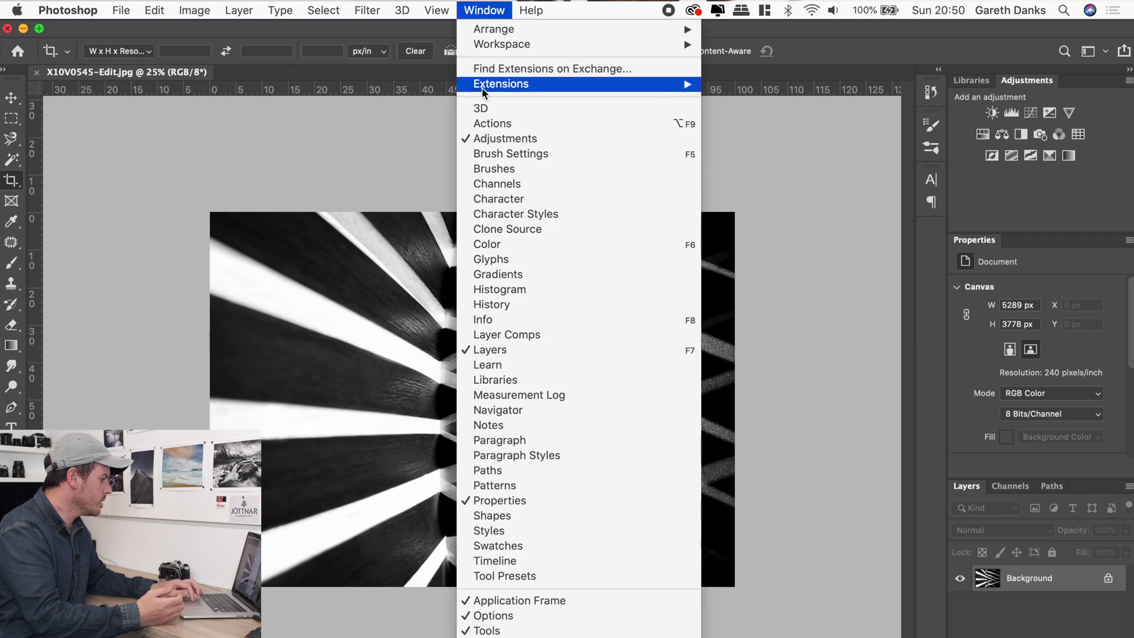
{"action": "left_click", "coordinate": [499, 127]}
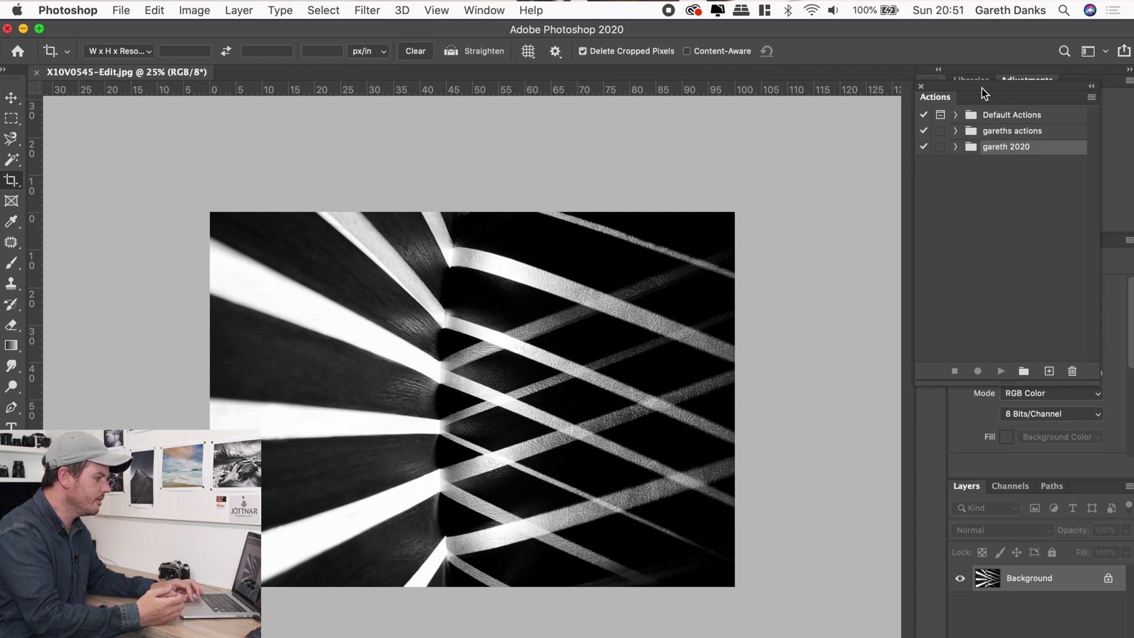
{"action": "left_click_drag", "start_coordinate": [982, 88], "coordinate": [804, 99]}
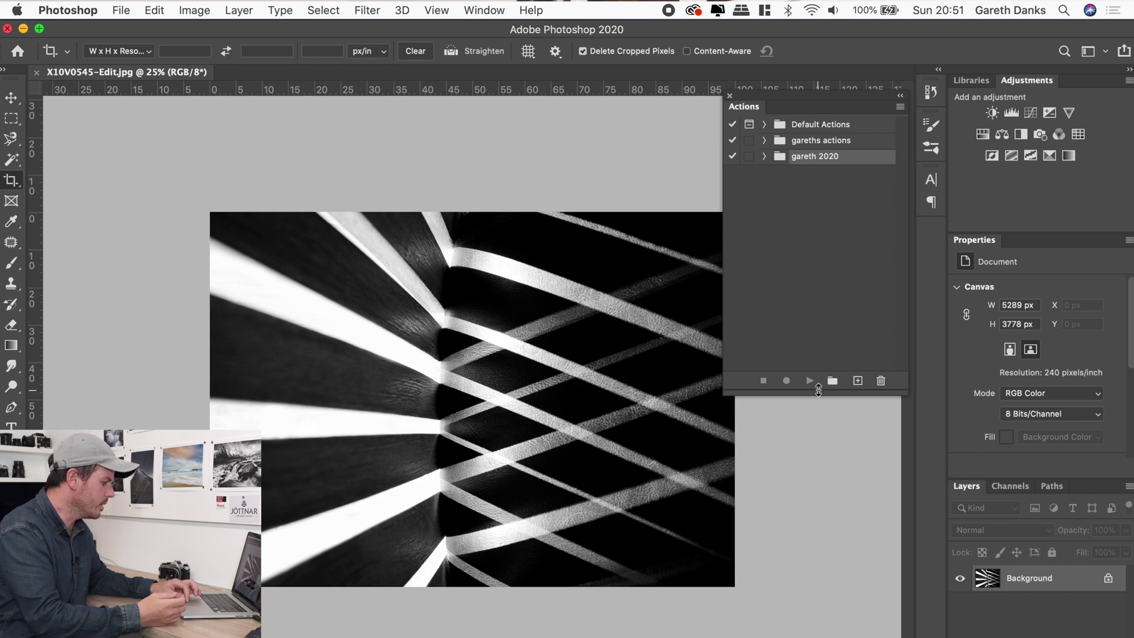
{"action": "left_click_drag", "start_coordinate": [819, 392], "coordinate": [827, 245]}
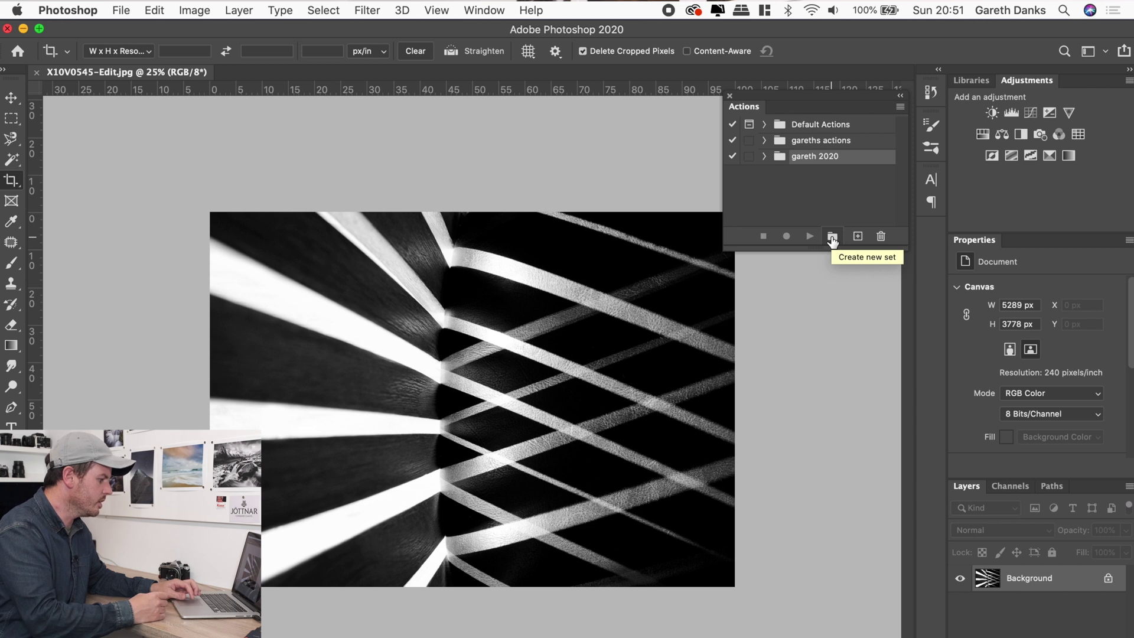
Create a new action set named 'Gareth video' and make the Actions panel taller
{"action": "left_click", "coordinate": [833, 238]}
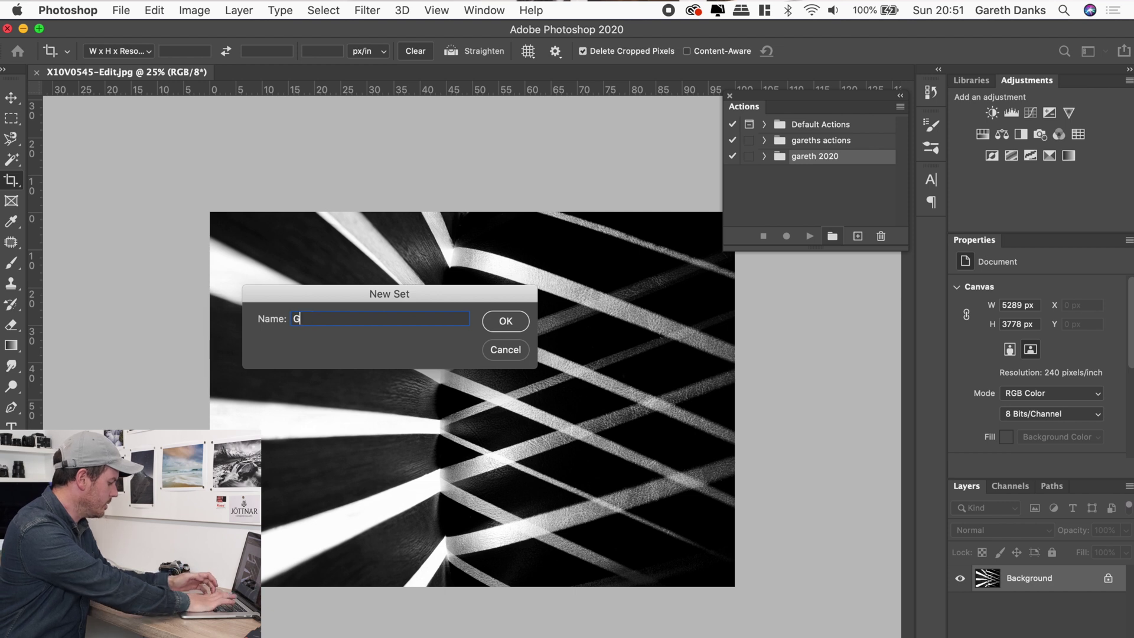
{"action": "type", "text": "areth video"}
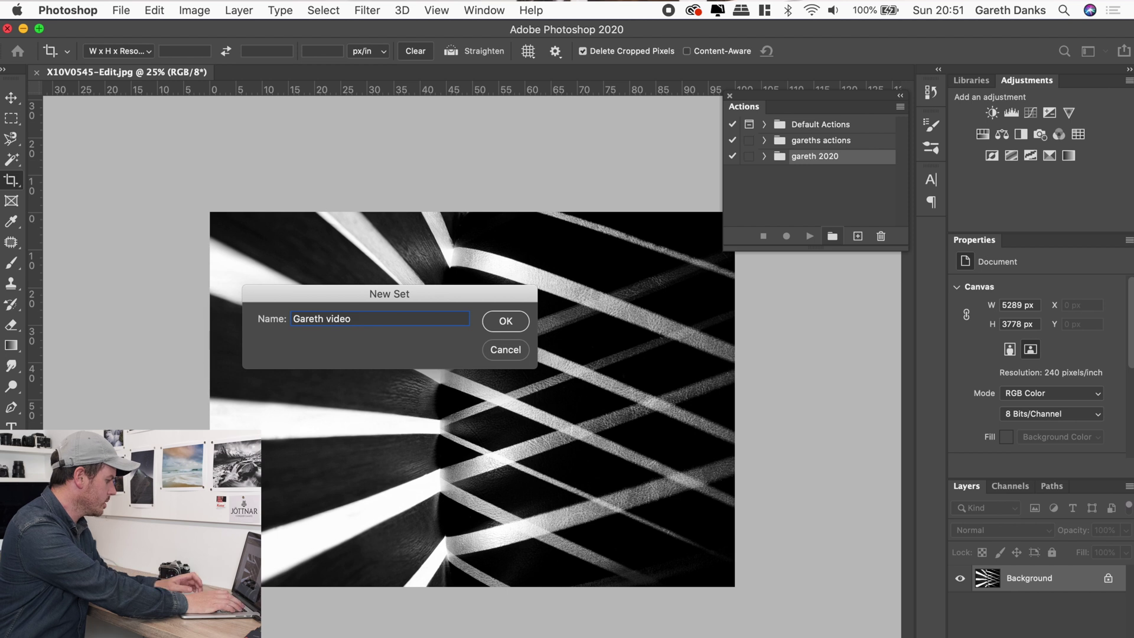
{"action": "left_click", "coordinate": [500, 324]}
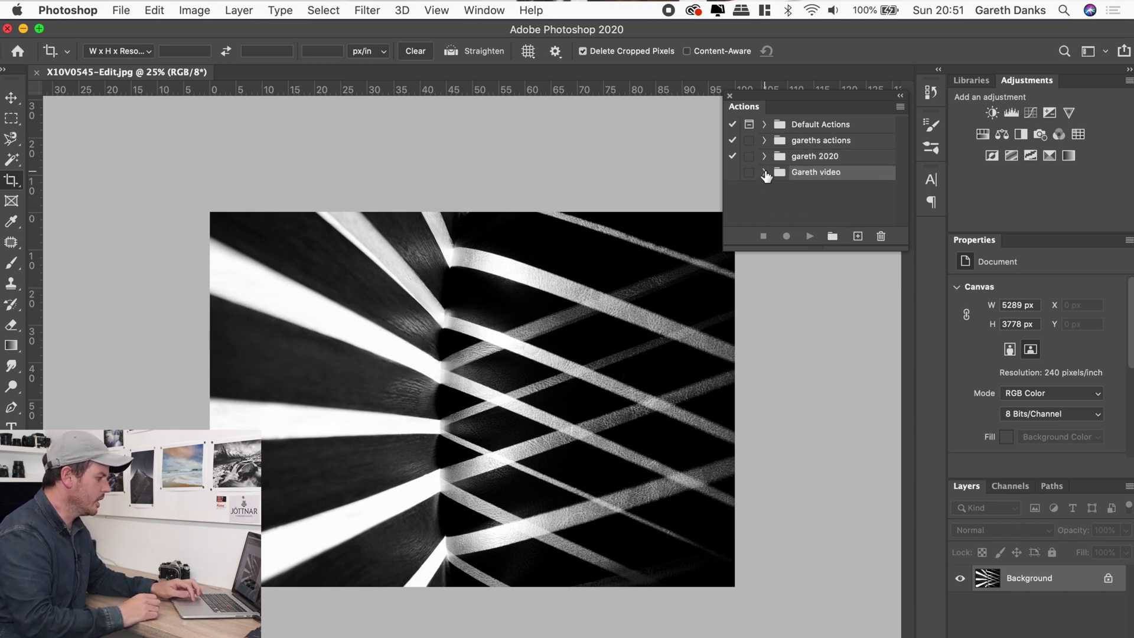
{"action": "left_click", "coordinate": [764, 172]}
{"action": "left_click_drag", "start_coordinate": [857, 252], "coordinate": [856, 300]}
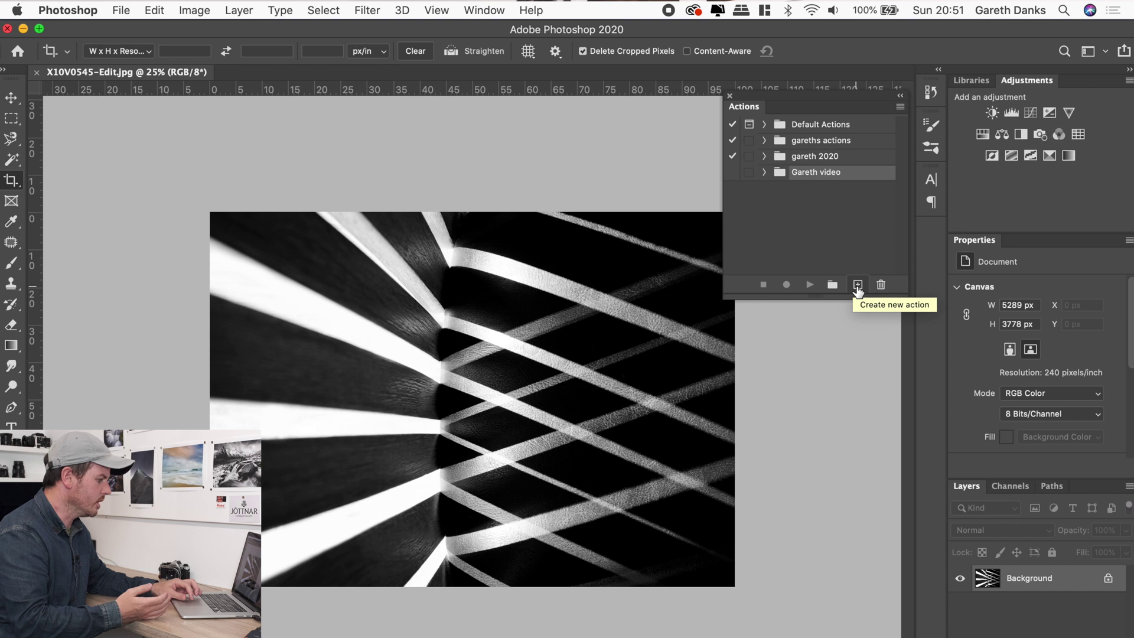
Name a new action 'white border 20%' in the Gareth video set, with Function Key None
{"action": "left_click", "coordinate": [857, 286]}
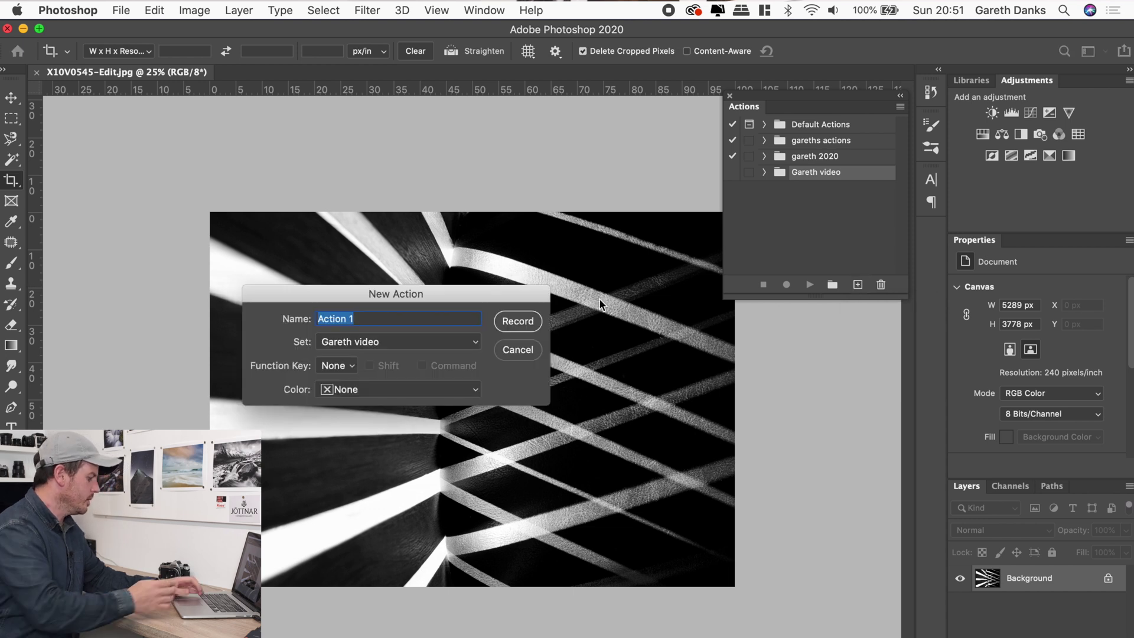
{"action": "type", "text": "white"}
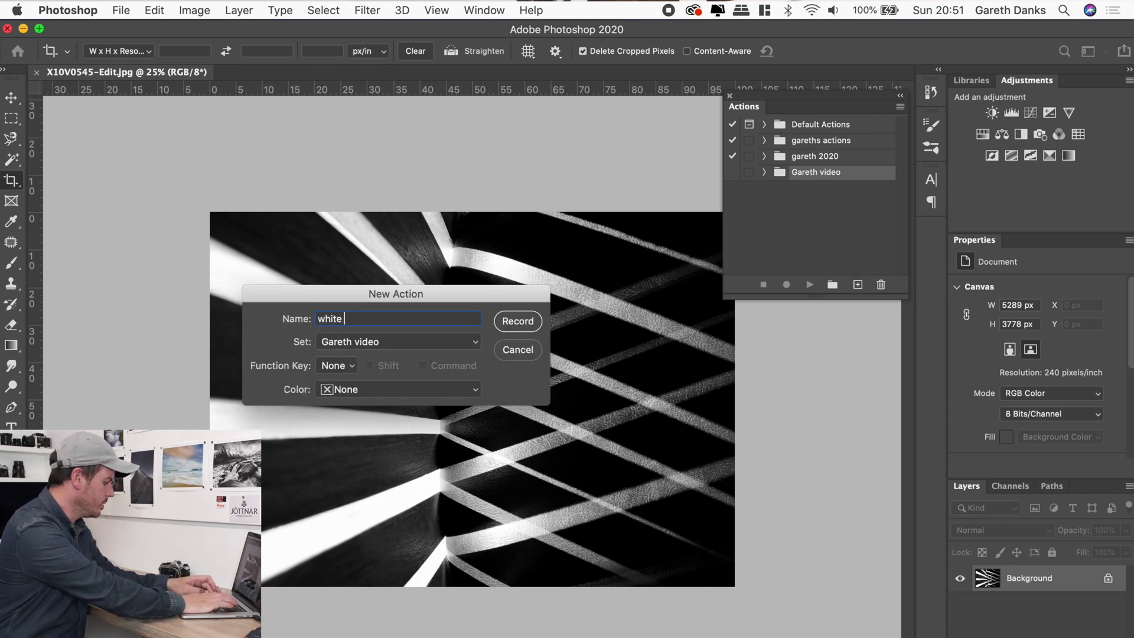
{"action": "type", "text": " border 20"}
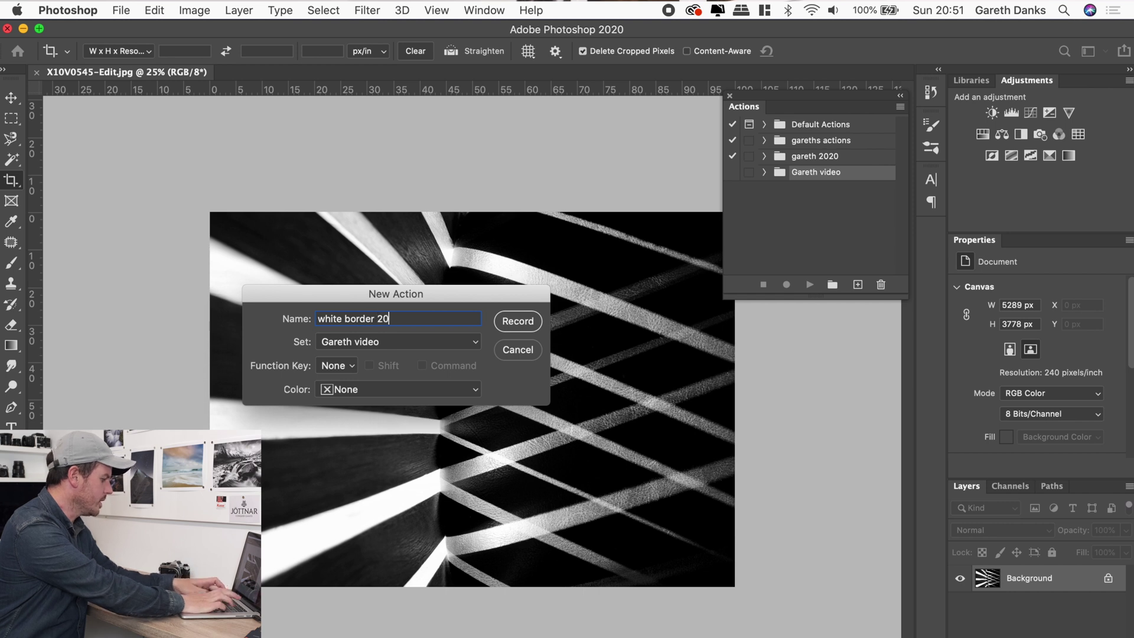
{"action": "type", "text": "%"}
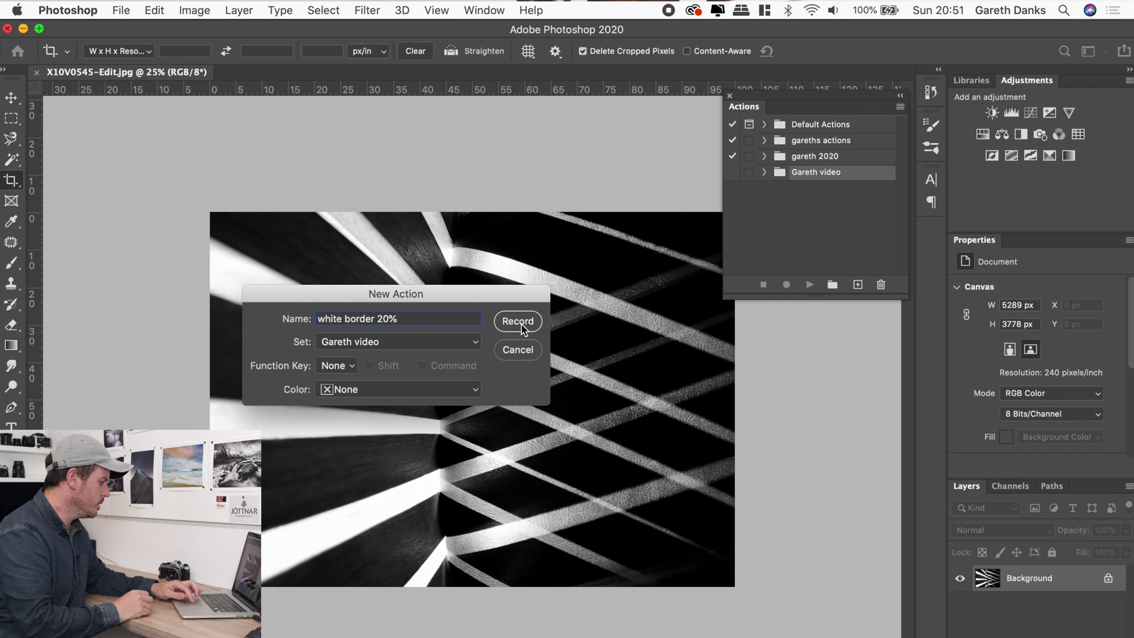
{"action": "left_click", "coordinate": [349, 367]}
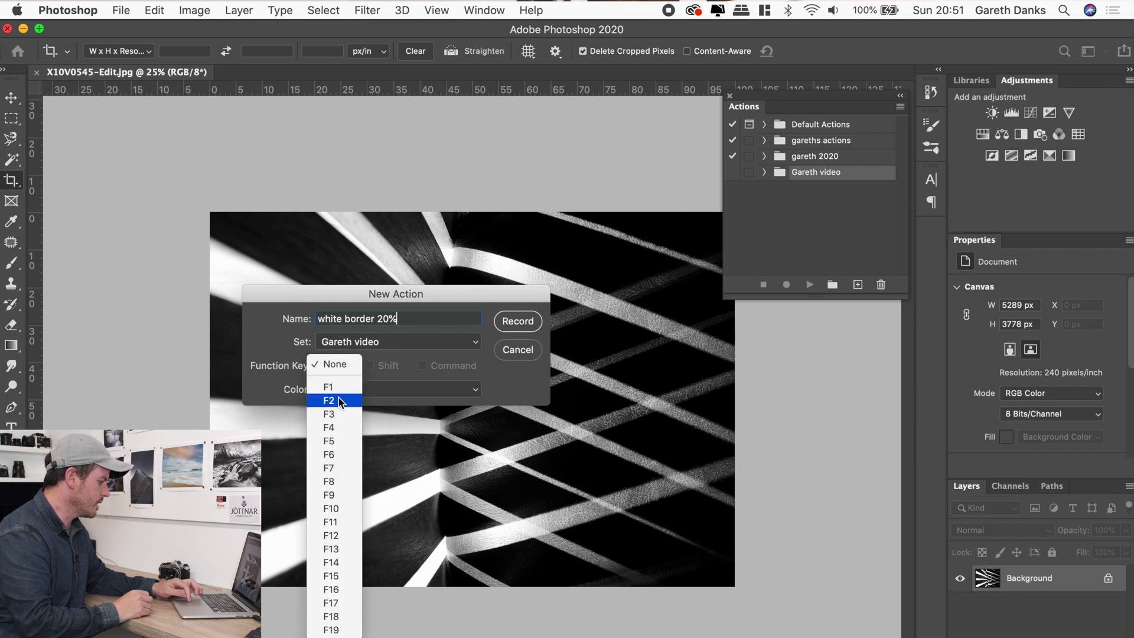
{"action": "left_click", "coordinate": [346, 366]}
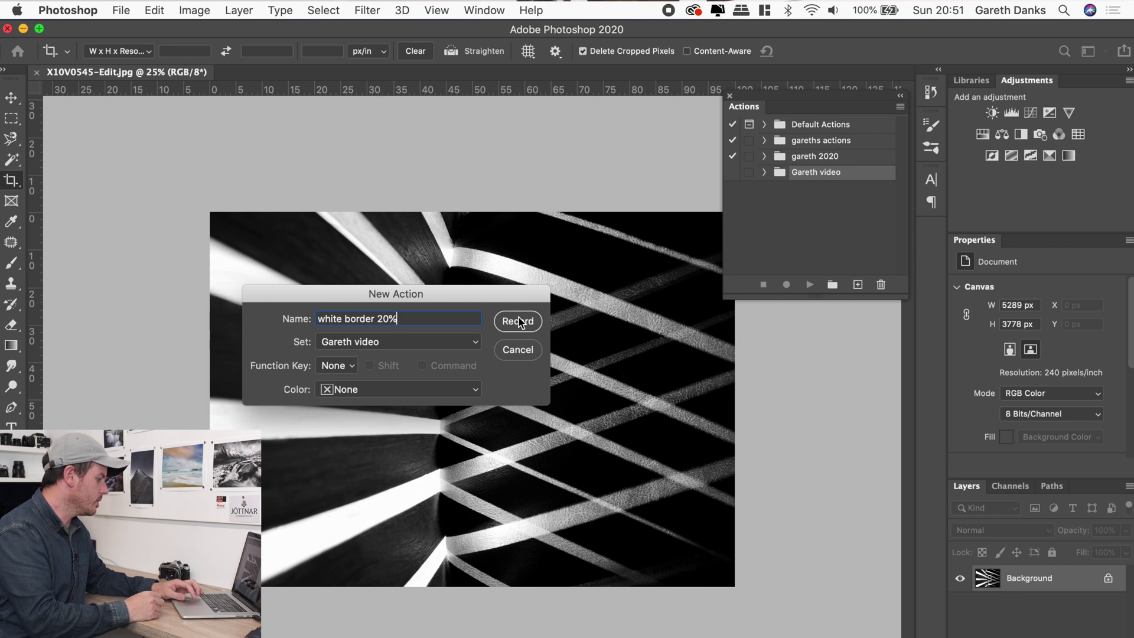
{"action": "left_click", "coordinate": [464, 346]}
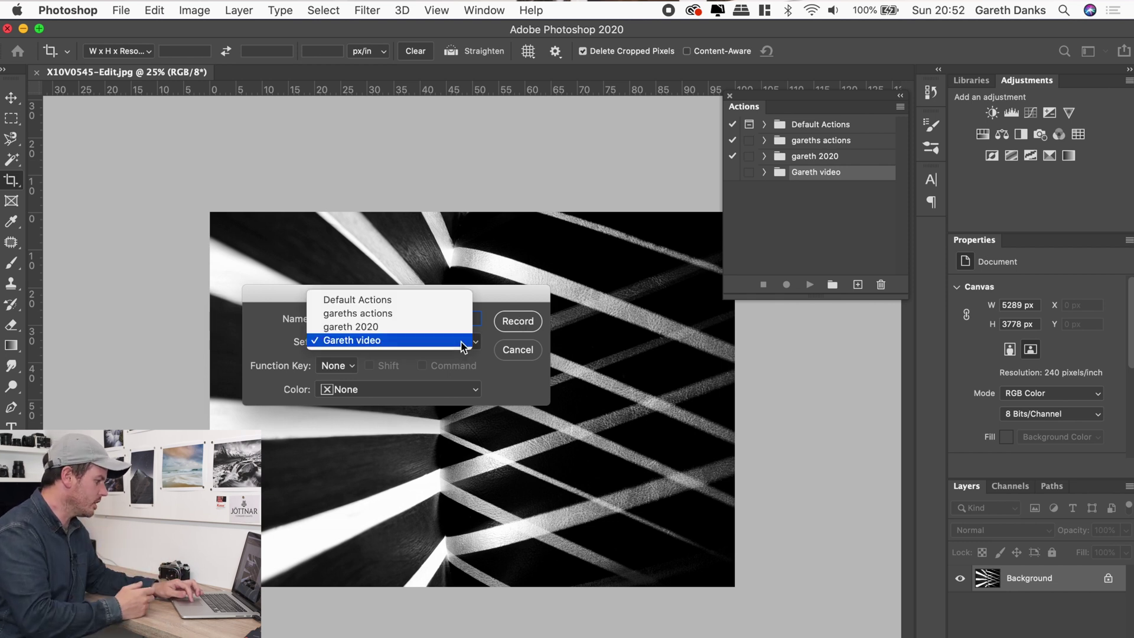
{"action": "left_click", "coordinate": [370, 346]}
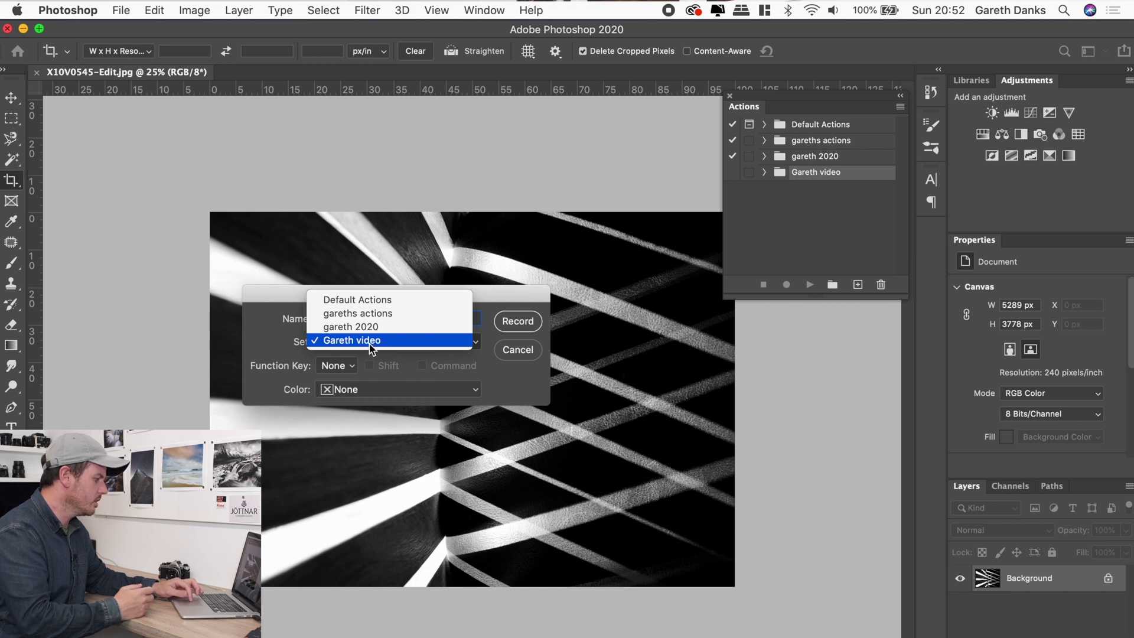
Start recording and enter 20 Percent width and height in the Canvas Size dialog
{"action": "left_click", "coordinate": [518, 322]}
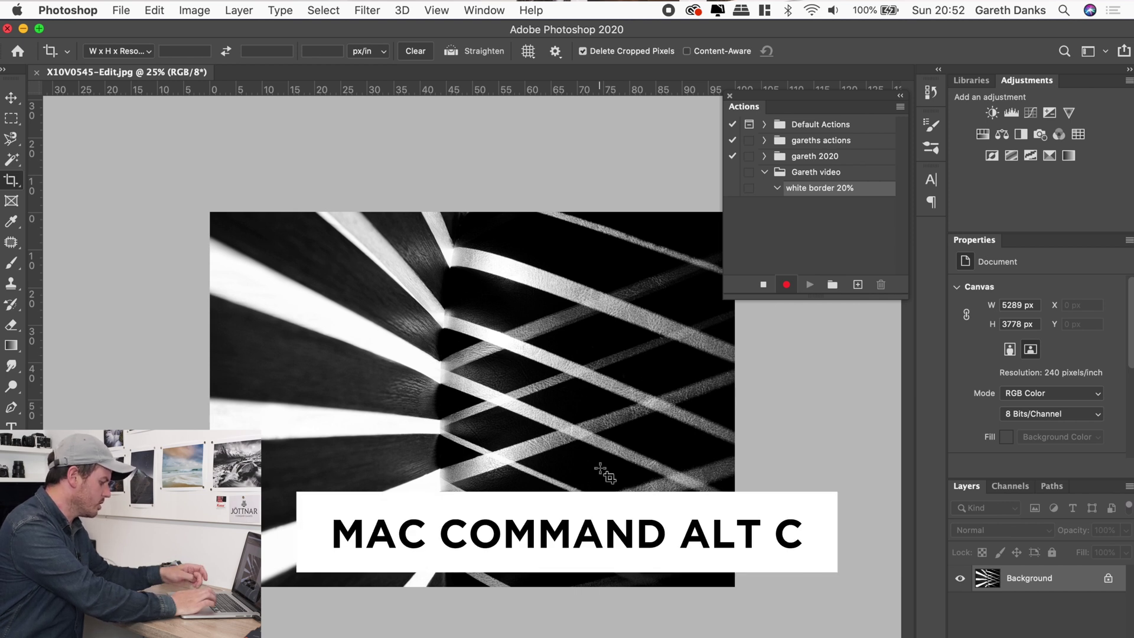
{"action": "key", "text": "super"}
{"action": "key", "text": "super+alt+c"}
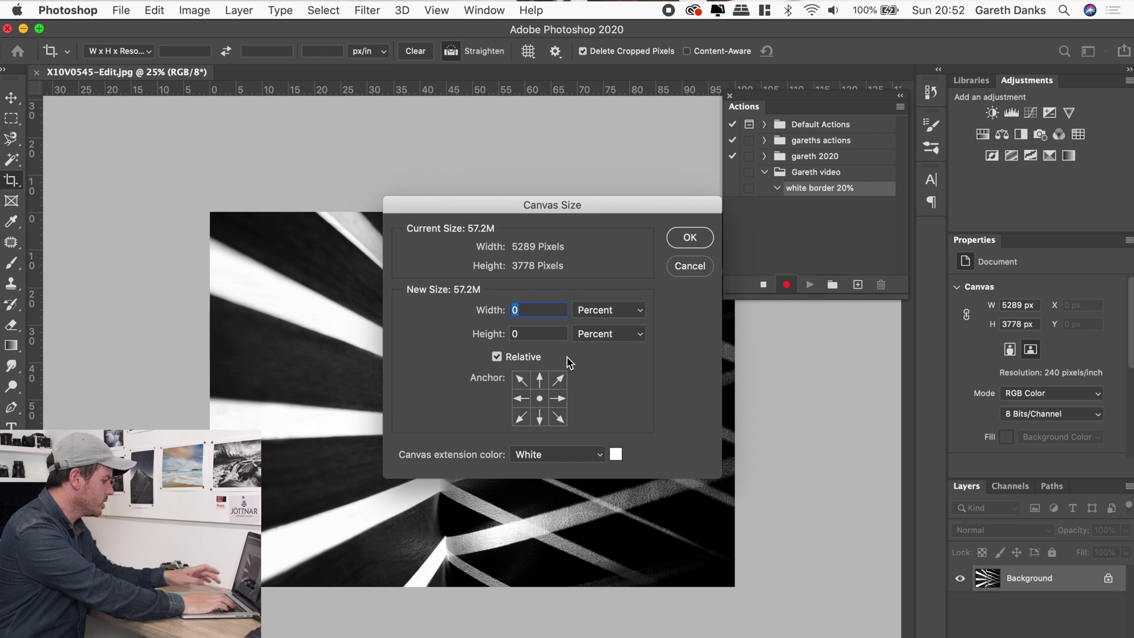
{"action": "left_click", "coordinate": [594, 312]}
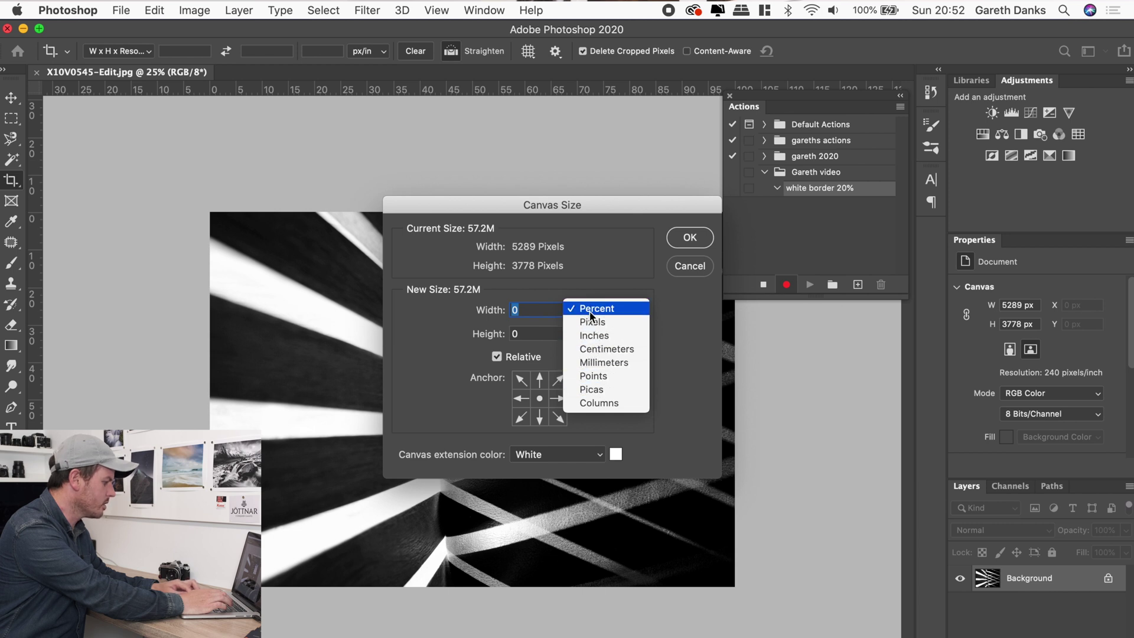
{"action": "left_click", "coordinate": [590, 313]}
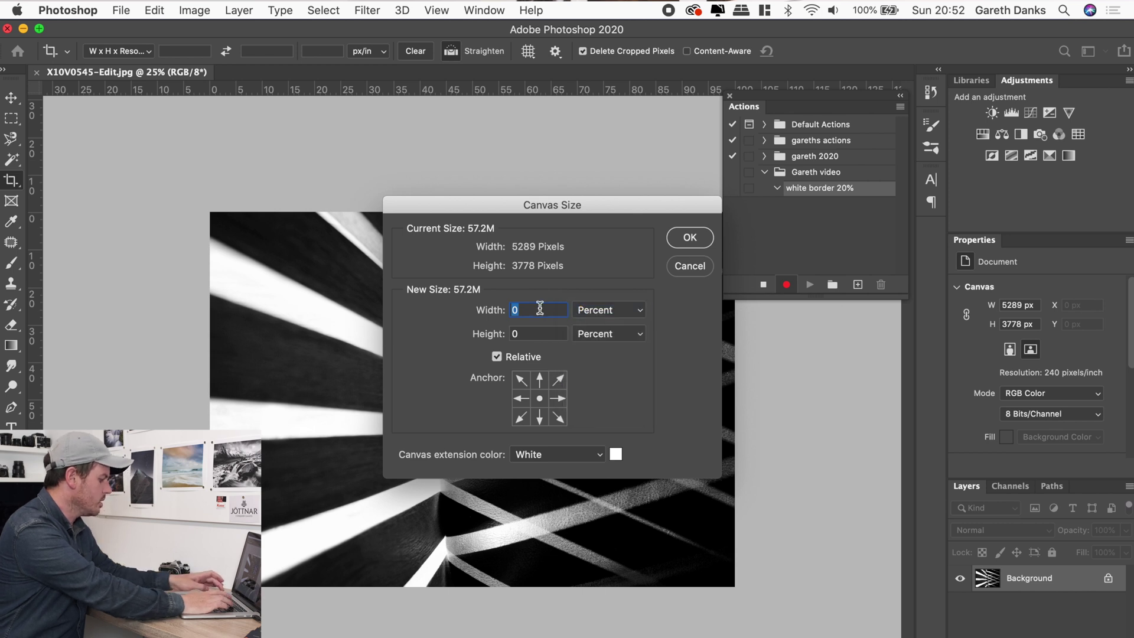
{"action": "type", "text": "20"}
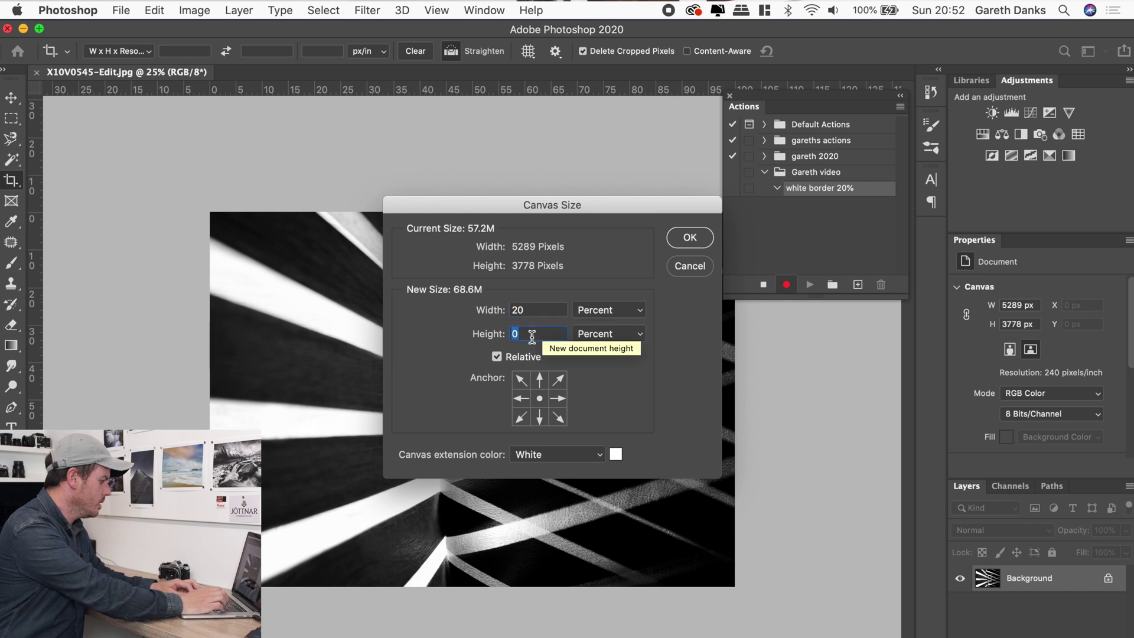
{"action": "type", "text": "20"}
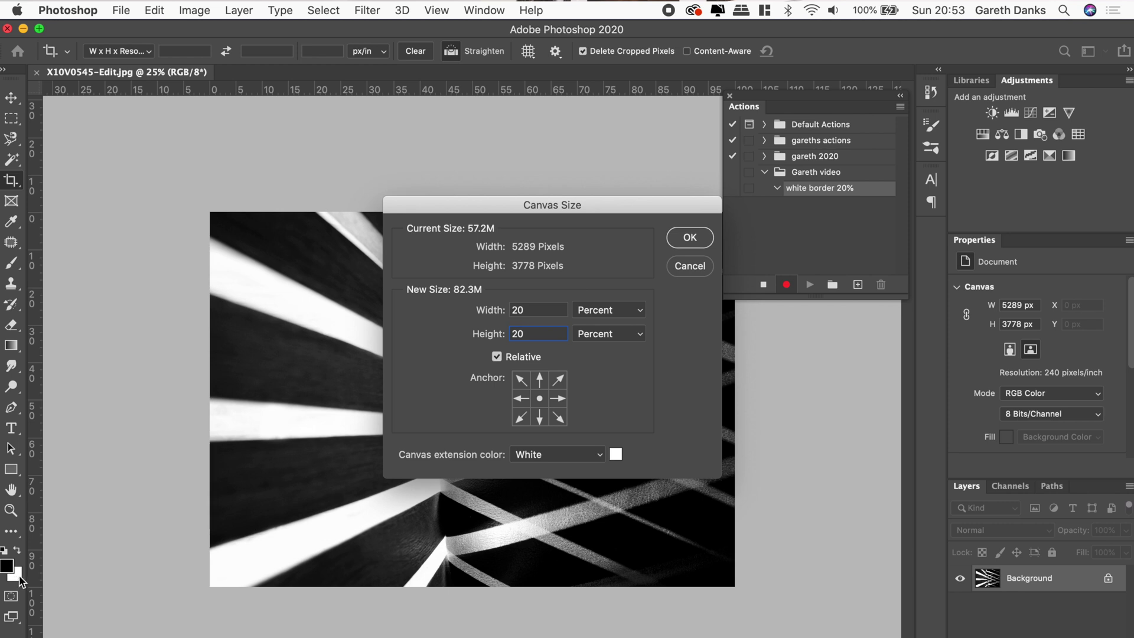
Keep the White extension colour and apply the border, giving a 6347 × 4534 px canvas
{"action": "left_click", "coordinate": [618, 458]}
{"action": "left_click", "coordinate": [615, 489]}
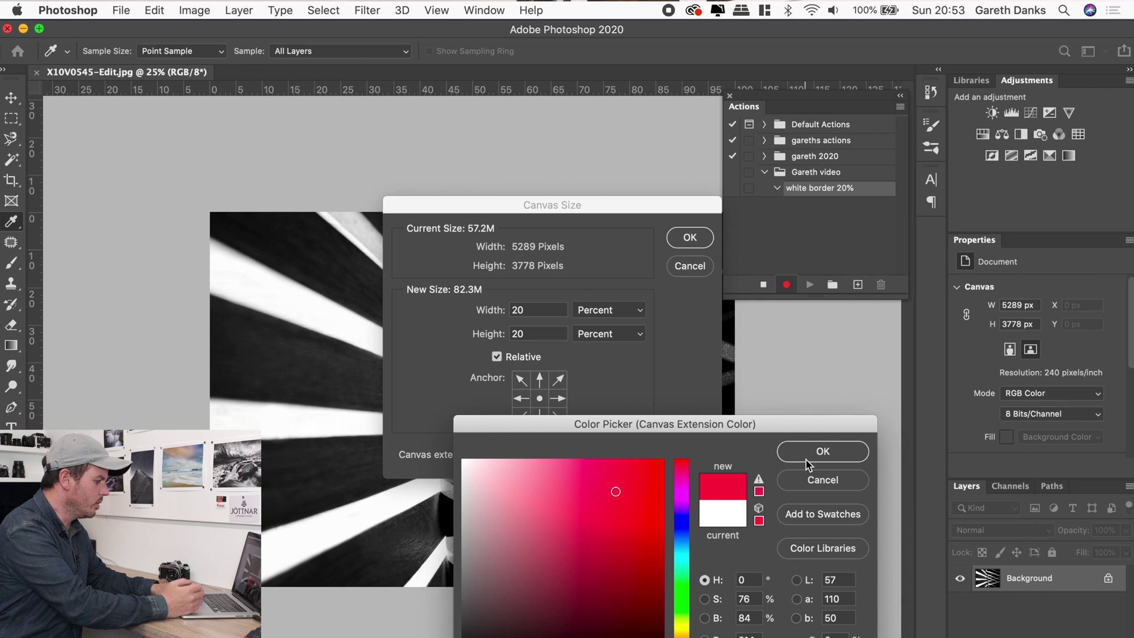
{"action": "left_click", "coordinate": [604, 558]}
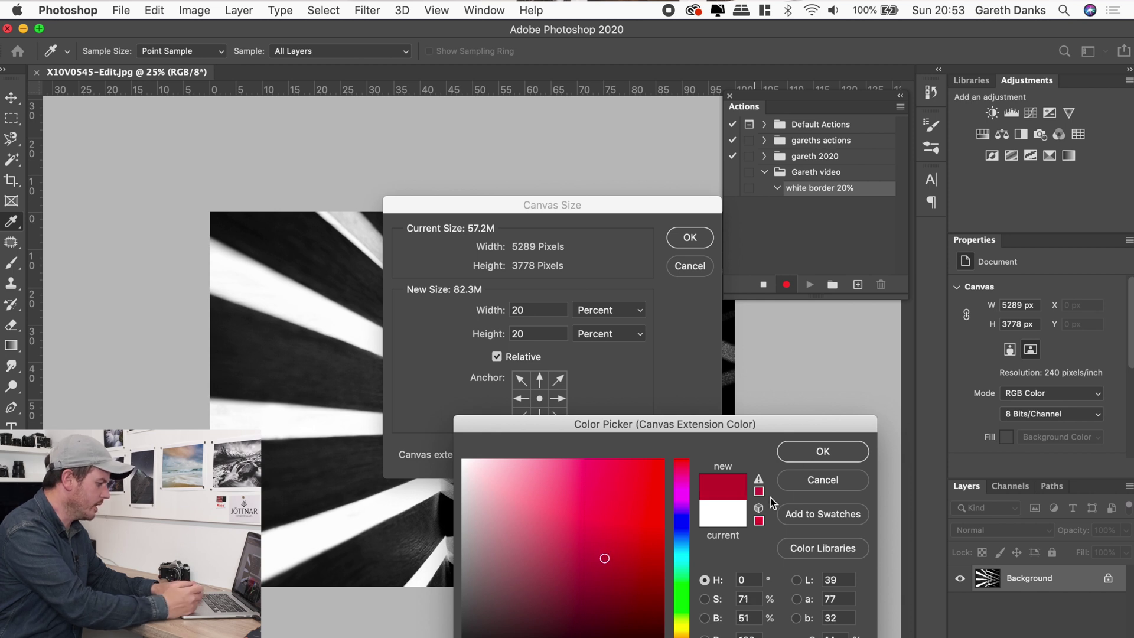
{"action": "left_click", "coordinate": [806, 489]}
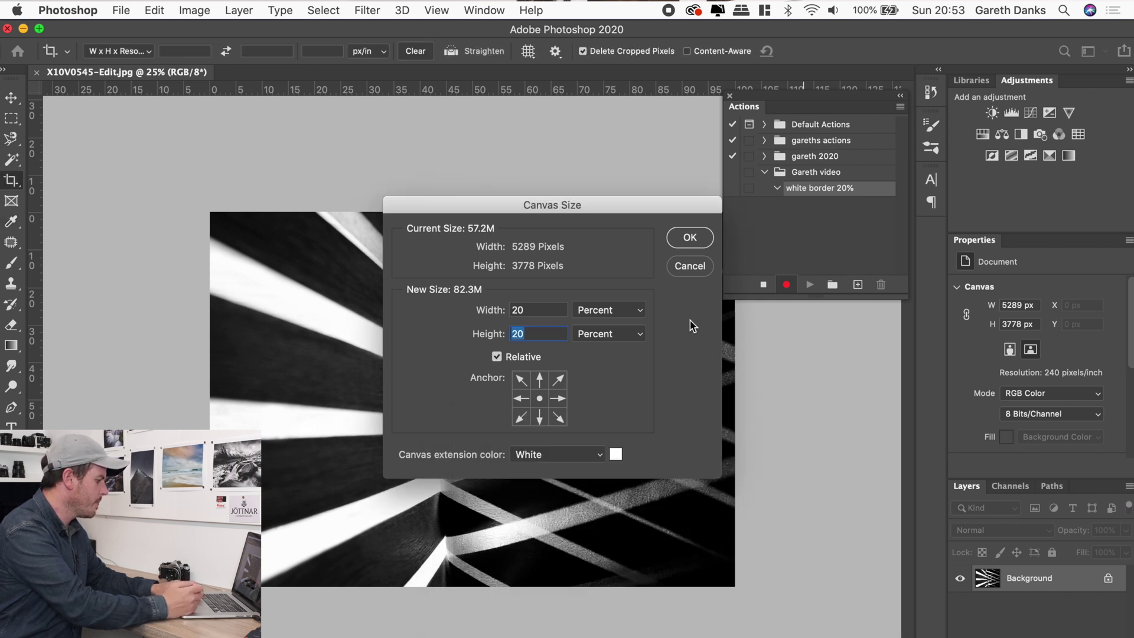
{"action": "left_click", "coordinate": [688, 239]}
{"action": "key", "text": "super+minus"}
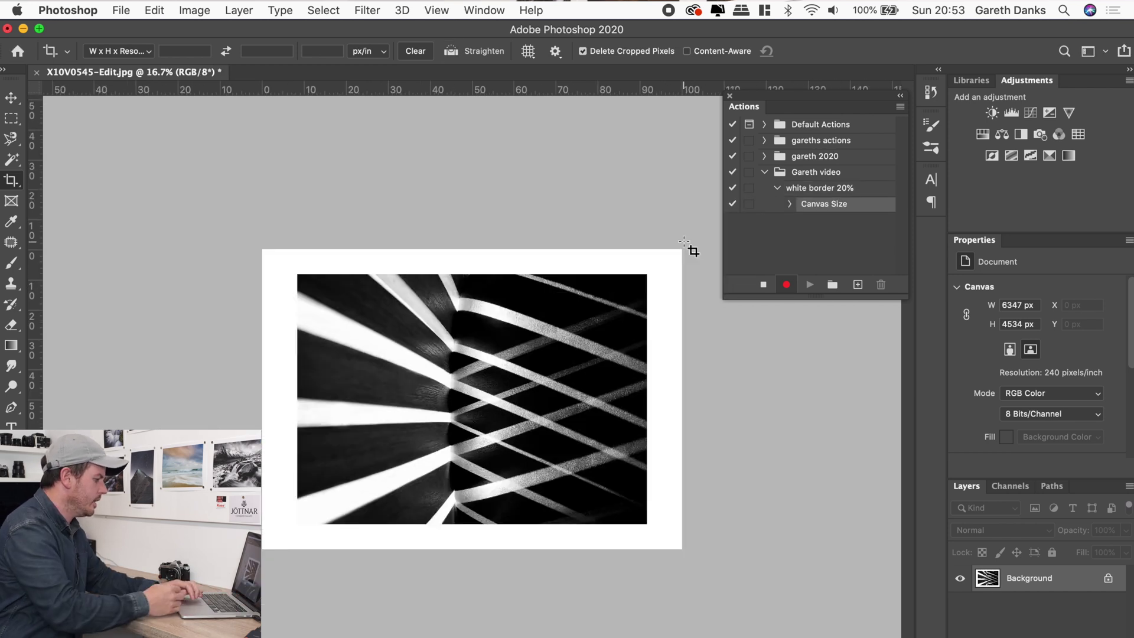
Stop recording, inspect the recorded Canvas Size step, and undo the border
{"action": "left_click", "coordinate": [763, 285]}
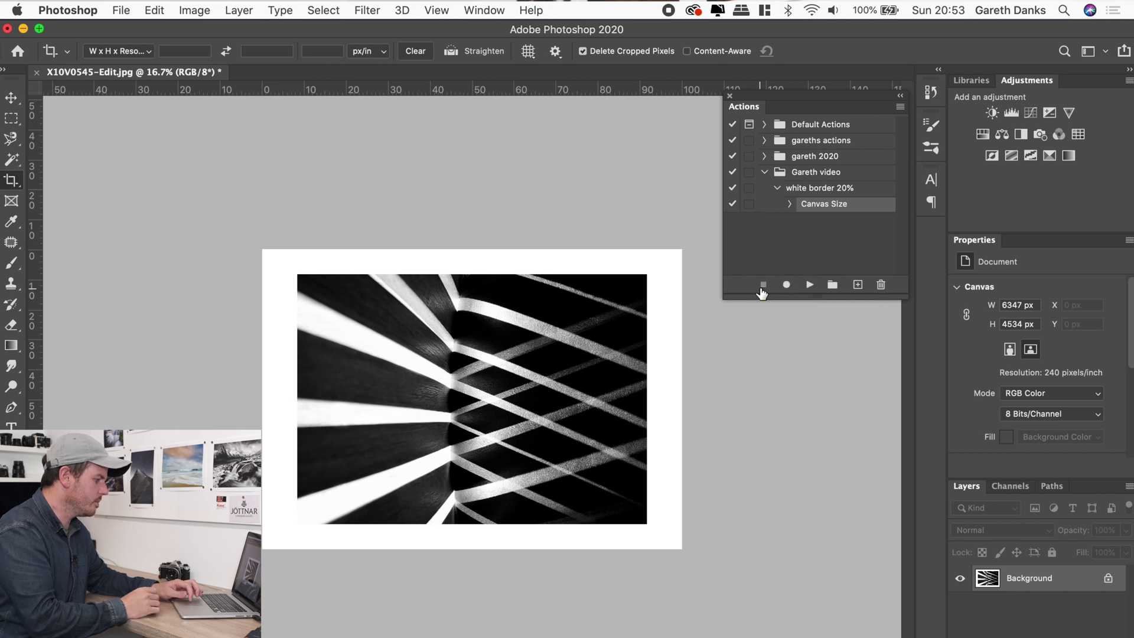
{"action": "left_click", "coordinate": [790, 203]}
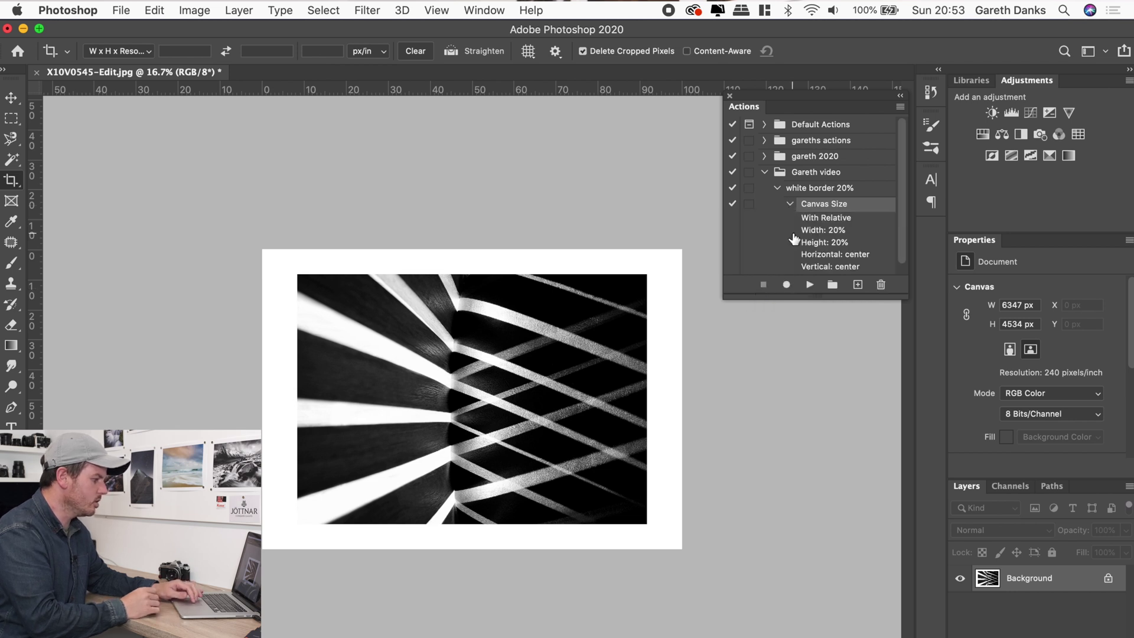
{"action": "scroll", "coordinate": [794, 239], "scroll_direction": "down", "scroll_amount": 1}
{"action": "left_click", "coordinate": [790, 193]}
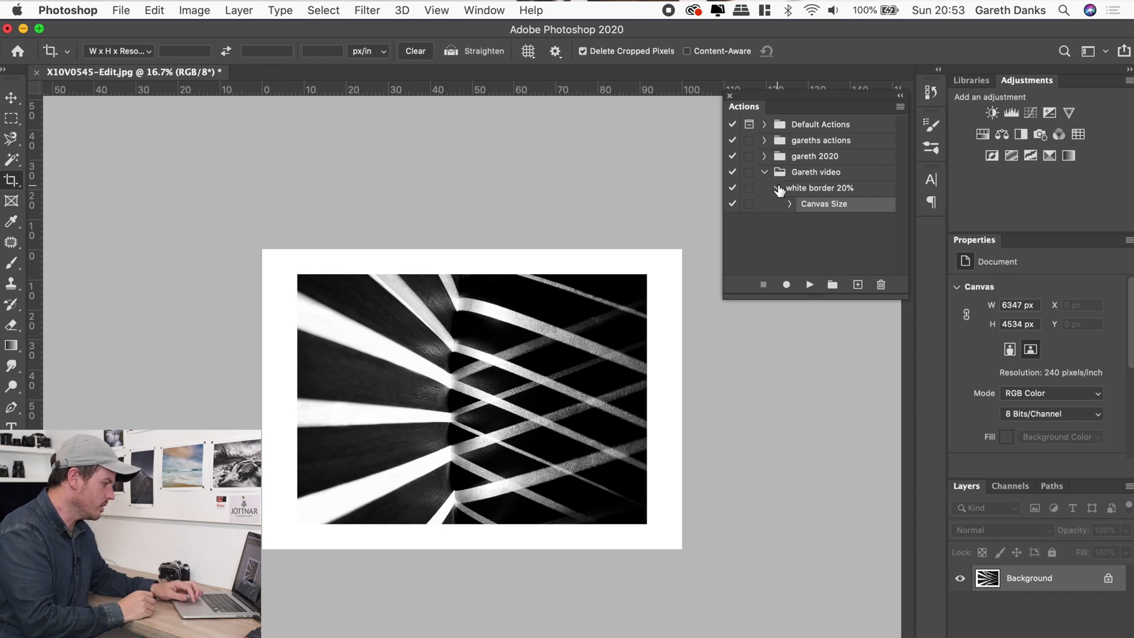
{"action": "left_click", "coordinate": [777, 189]}
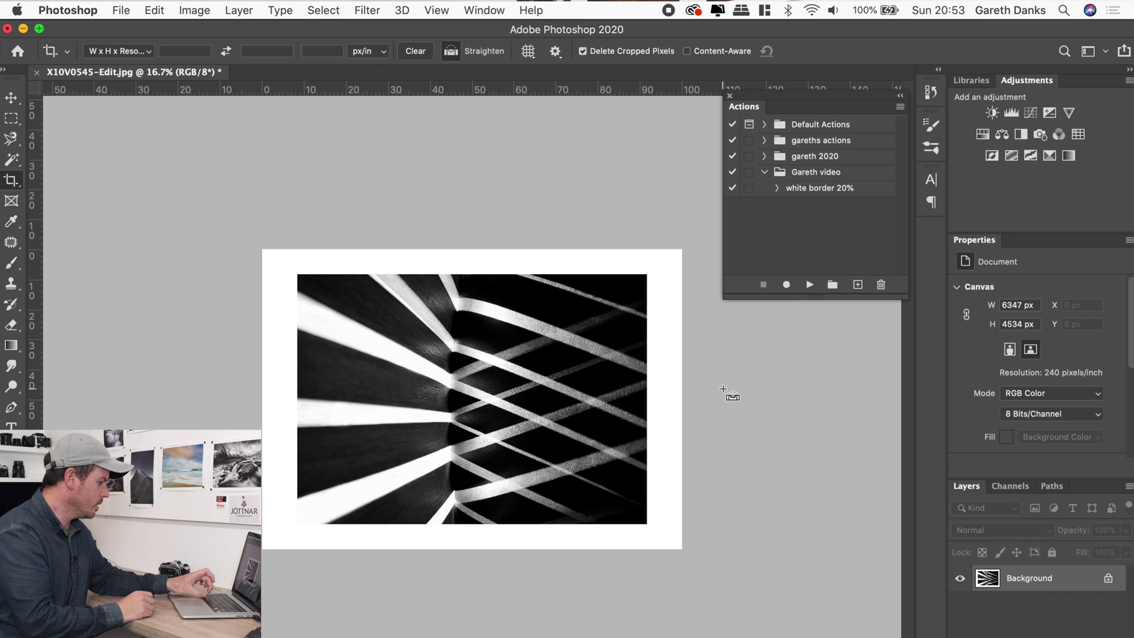
{"action": "key", "text": "super+z"}
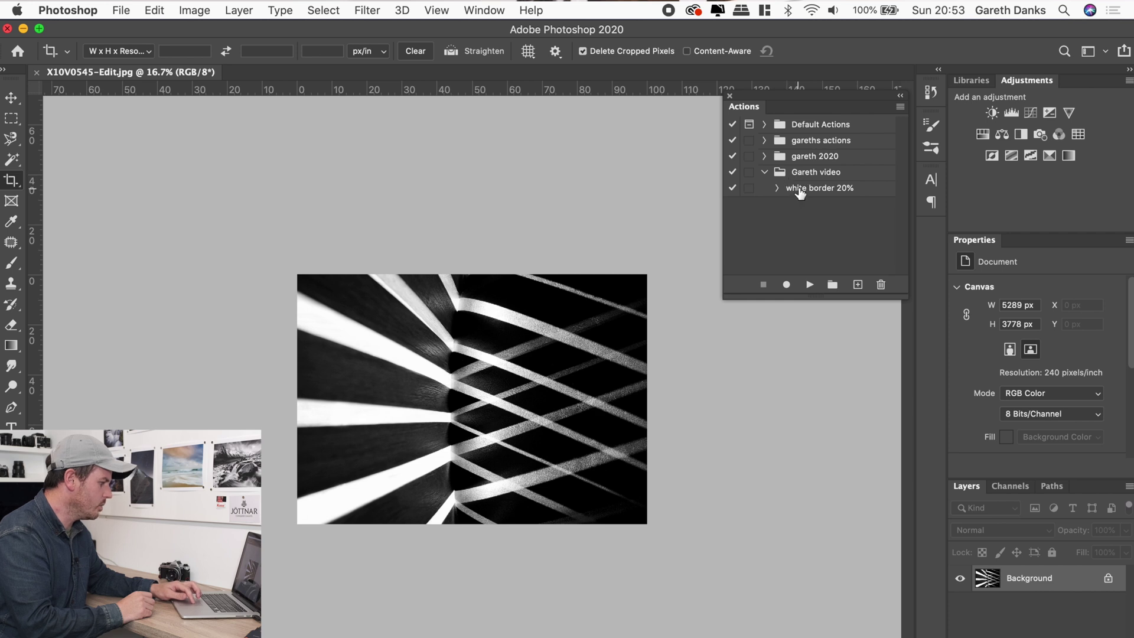
Play the white border 20% action on the photo, undo it, and close without saving
{"action": "left_click", "coordinate": [800, 191]}
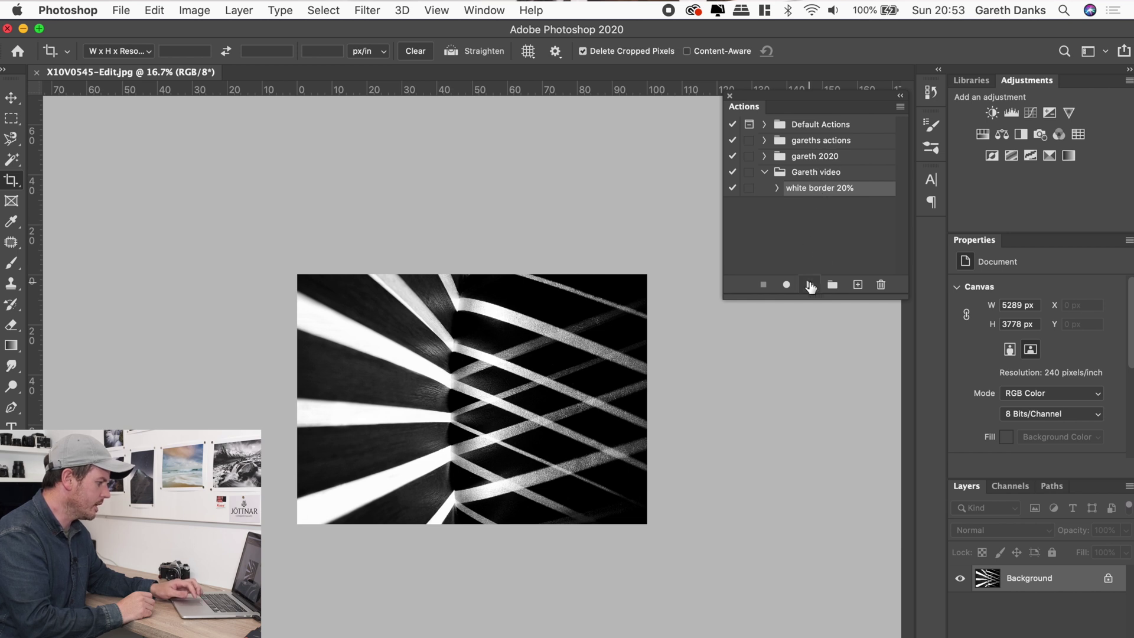
{"action": "left_click", "coordinate": [811, 286]}
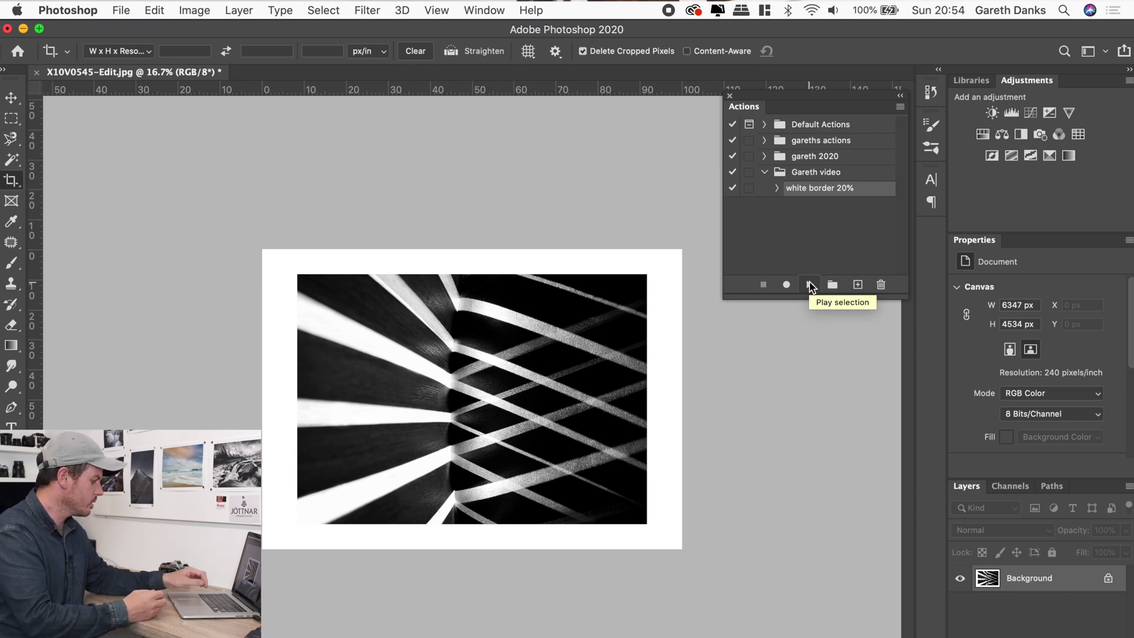
{"action": "key", "text": "super+z"}
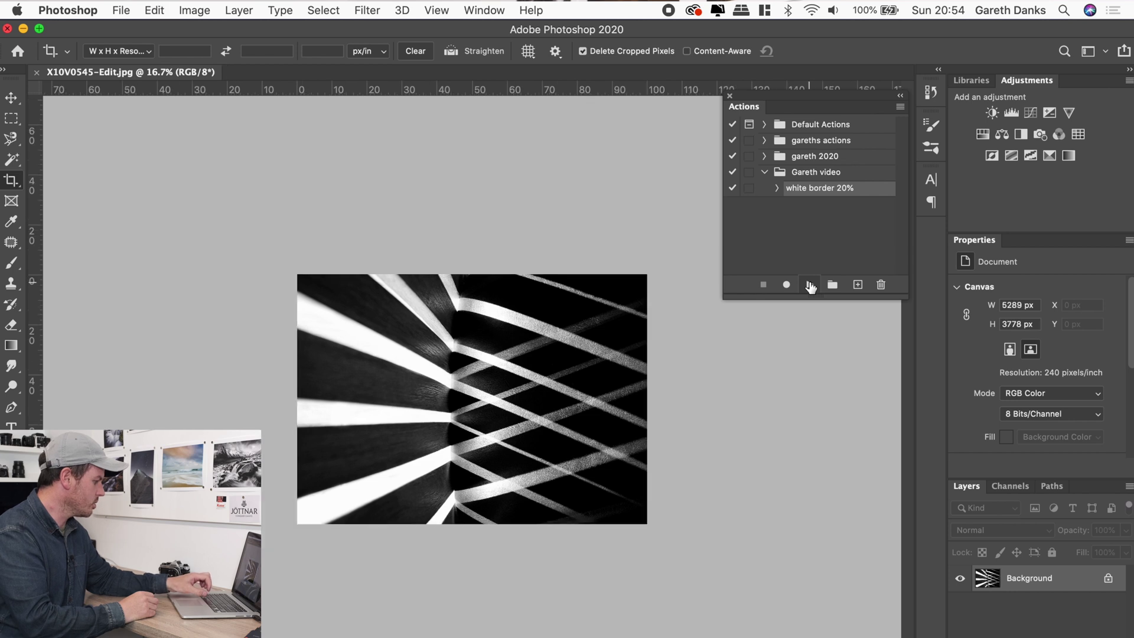
{"action": "key", "text": "super+w"}
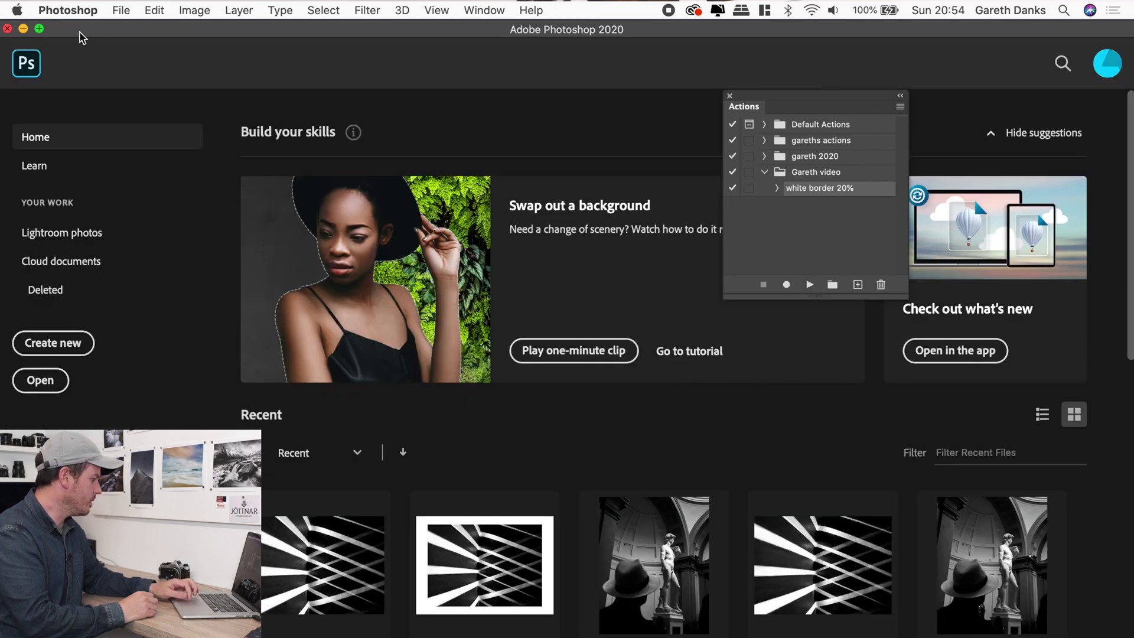
Quick Look all four 'no border' originals side by side, deselect them, and return to Photoshop
{"action": "left_click", "coordinate": [11, 29]}
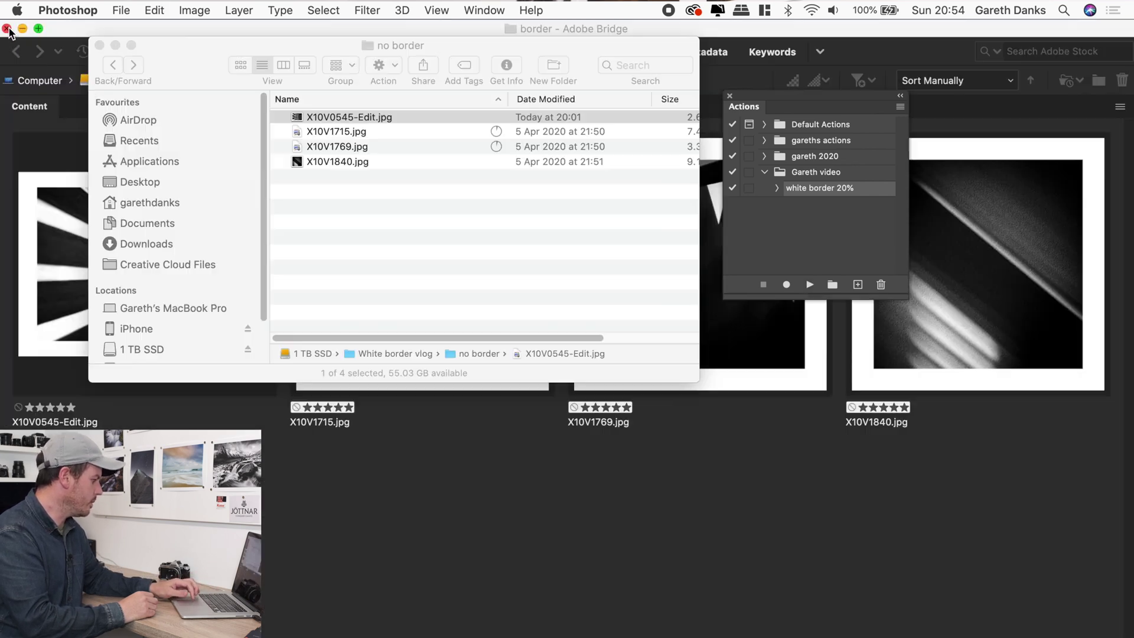
{"action": "left_click", "coordinate": [306, 217]}
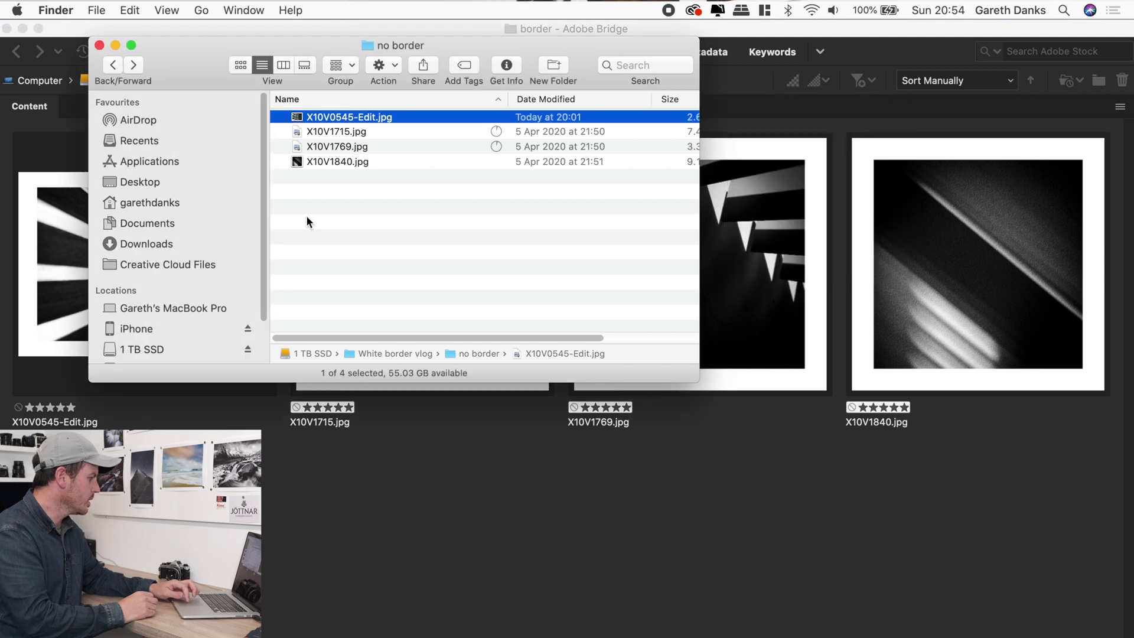
{"action": "left_click", "coordinate": [311, 161], "text": "shift"}
{"action": "key", "text": "space"}
{"action": "left_click", "coordinate": [364, 63]}
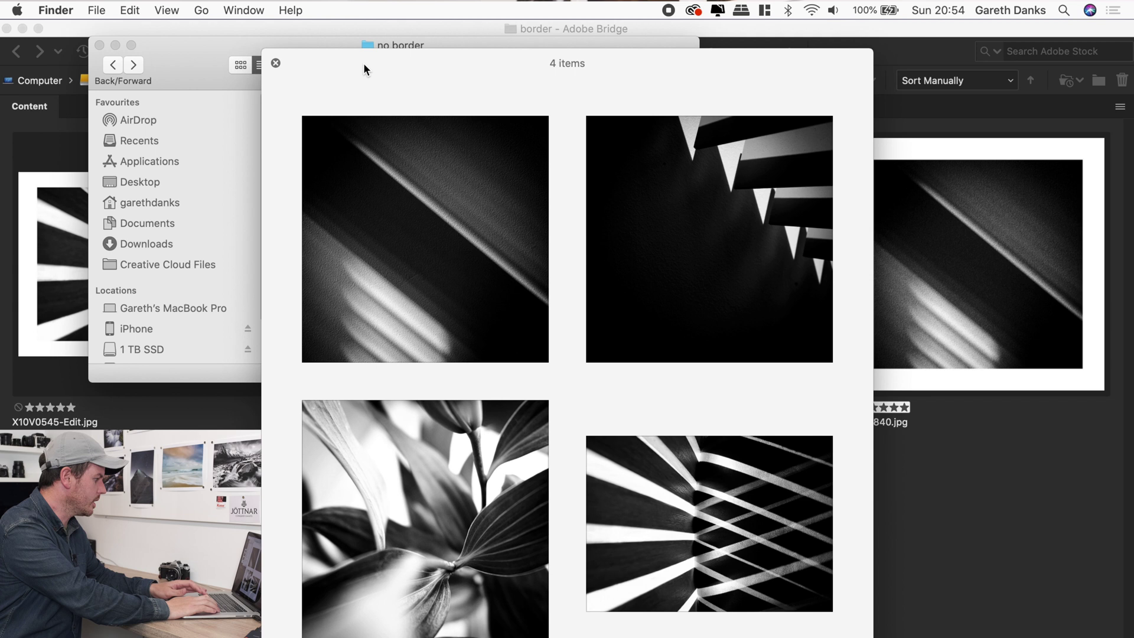
{"action": "key", "text": "space"}
{"action": "left_click", "coordinate": [314, 197]}
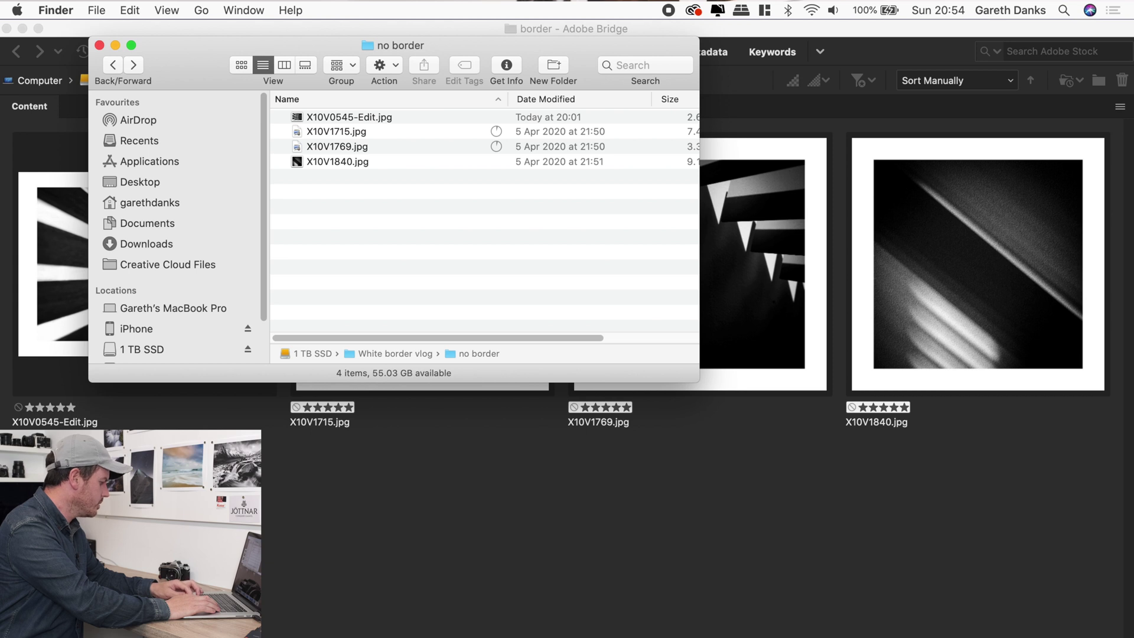
{"action": "key", "text": "super+Tab"}
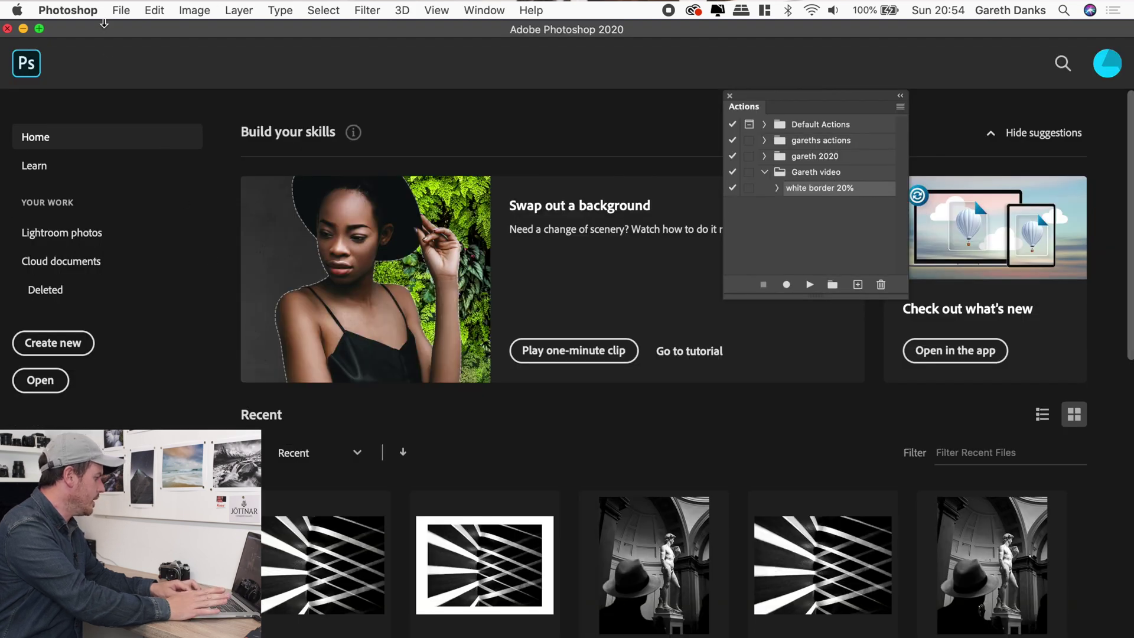
Open File > Scripts > Image Processor and set the 'no border' folder as the source
{"action": "left_click", "coordinate": [118, 13]}
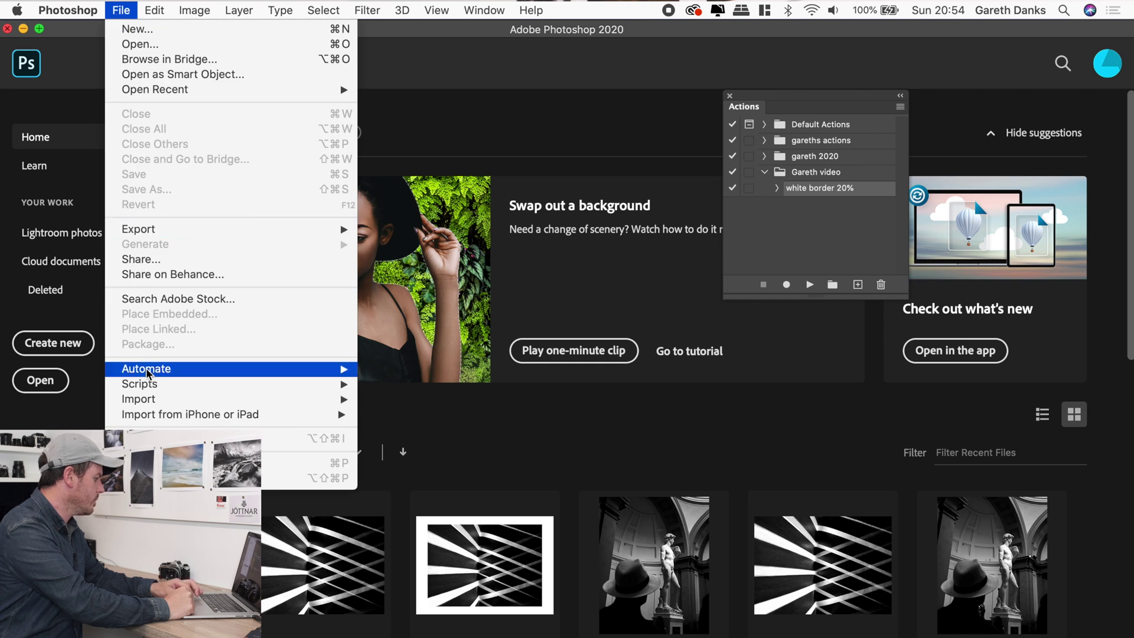
{"action": "mouse_move", "coordinate": [151, 385]}
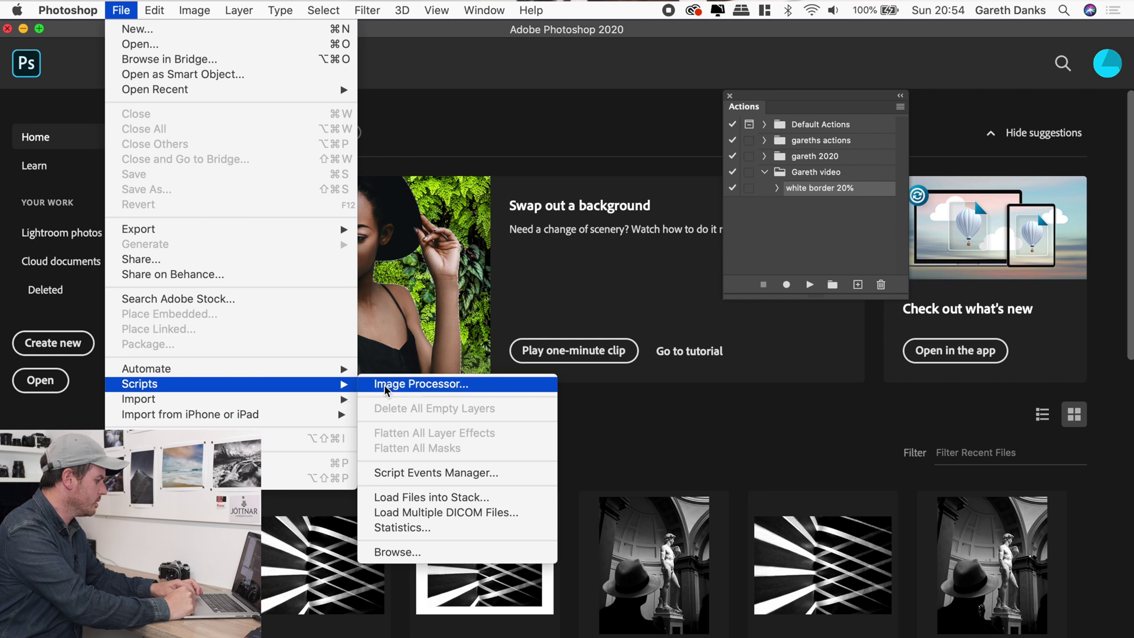
{"action": "left_click", "coordinate": [385, 386]}
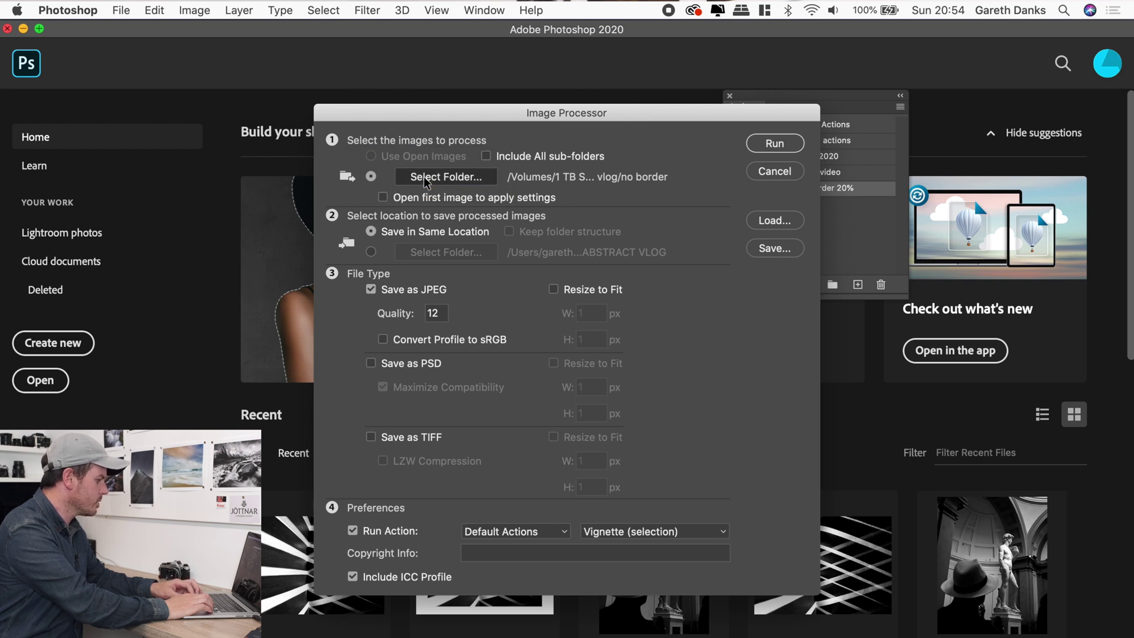
{"action": "left_click", "coordinate": [425, 178]}
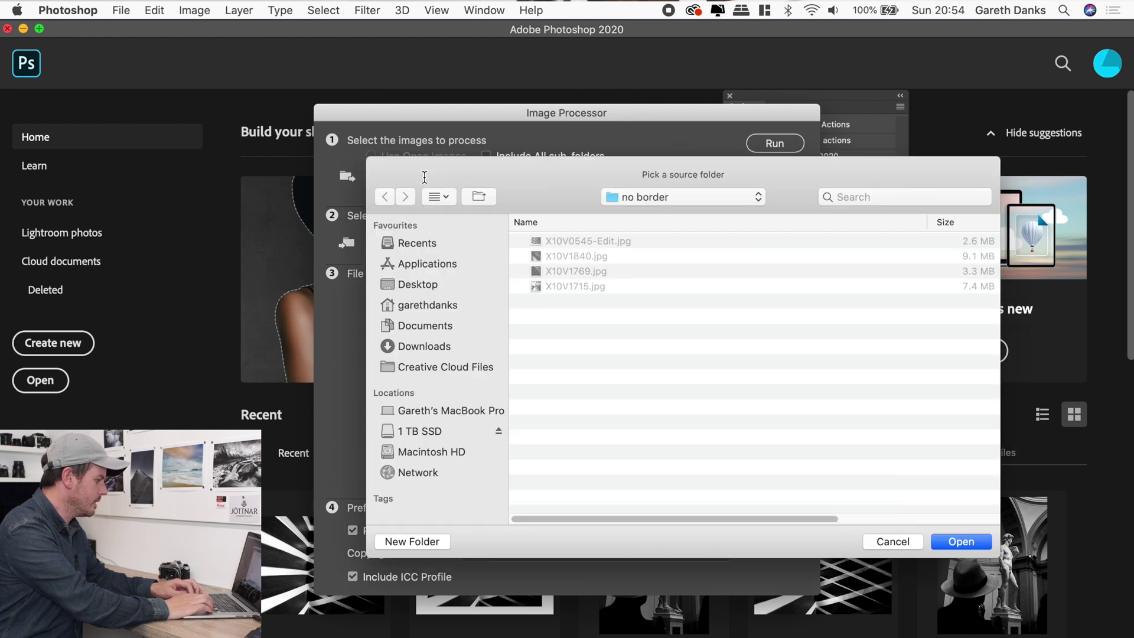
{"action": "left_click", "coordinate": [622, 196]}
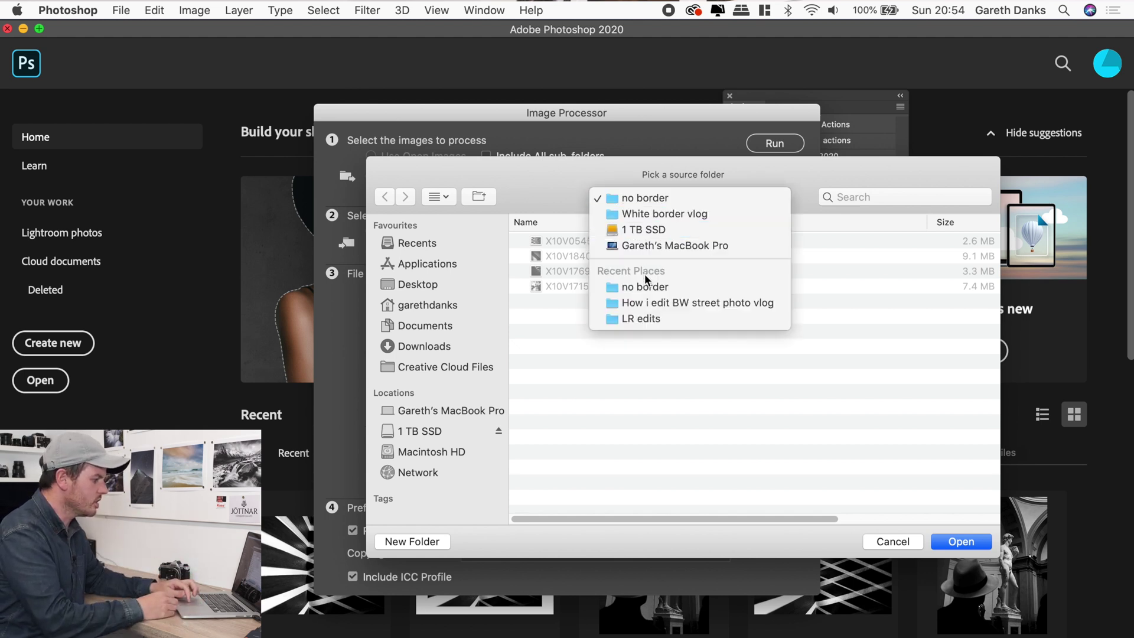
{"action": "left_click", "coordinate": [644, 201]}
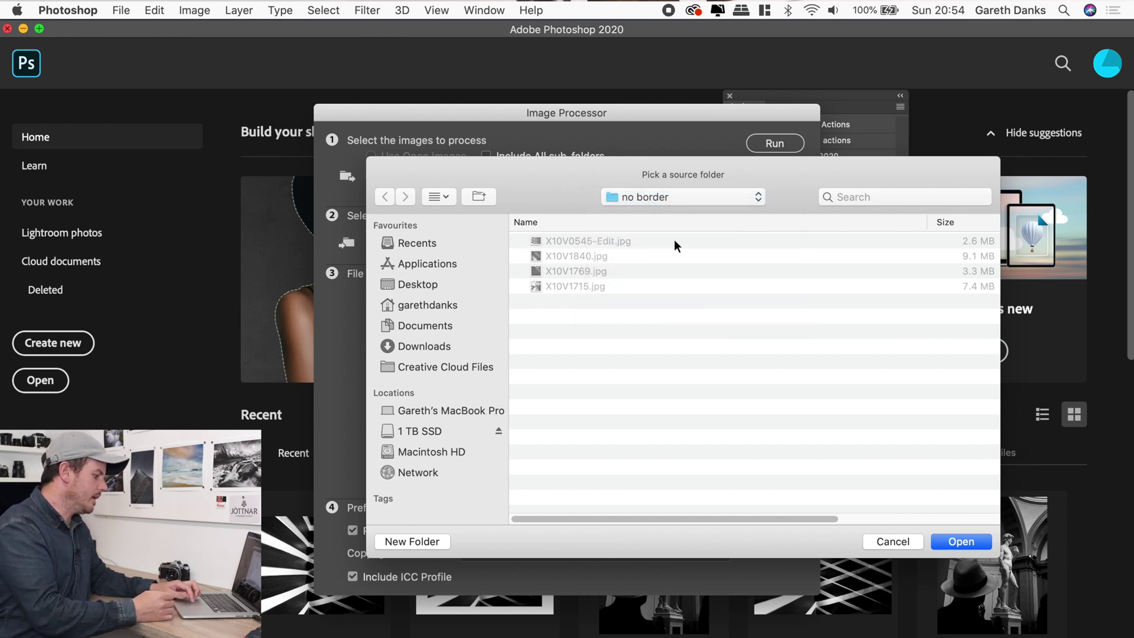
{"action": "left_click", "coordinate": [956, 542]}
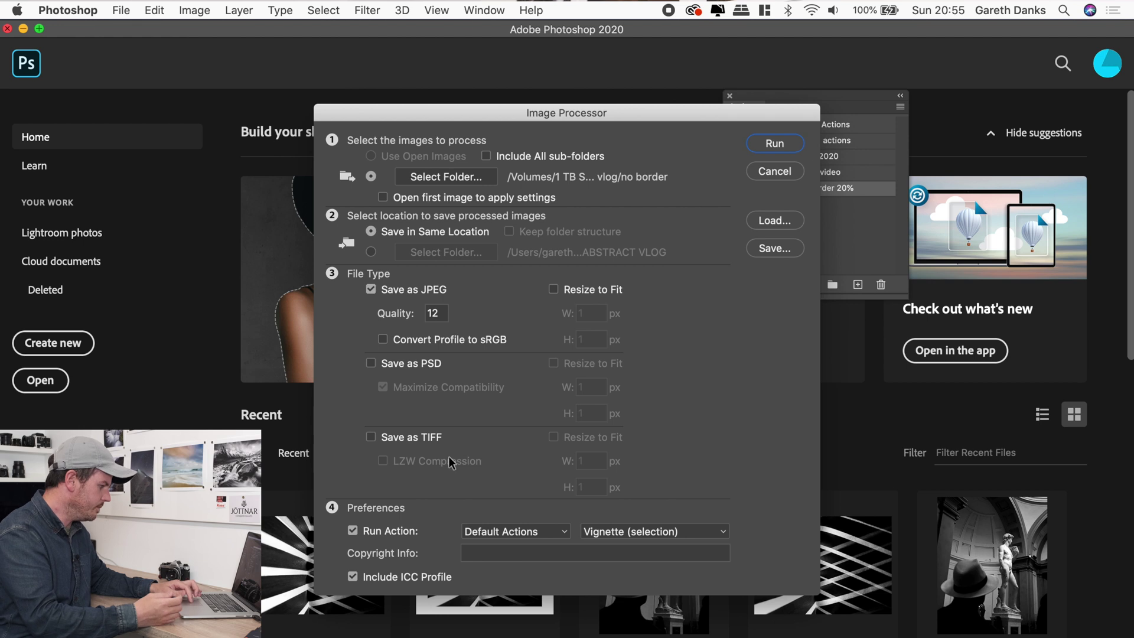
Set Run Action to the Gareth video set's 'white border 20%' and run the batch
{"action": "left_click", "coordinate": [555, 288]}
{"action": "left_click", "coordinate": [556, 288]}
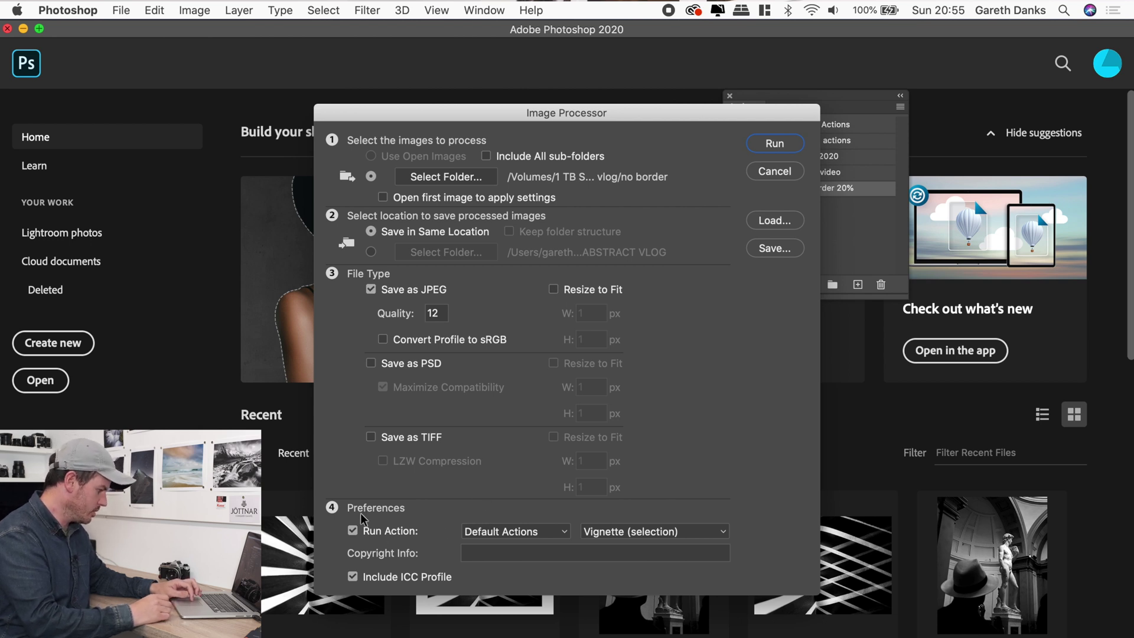
{"action": "left_click", "coordinate": [483, 530]}
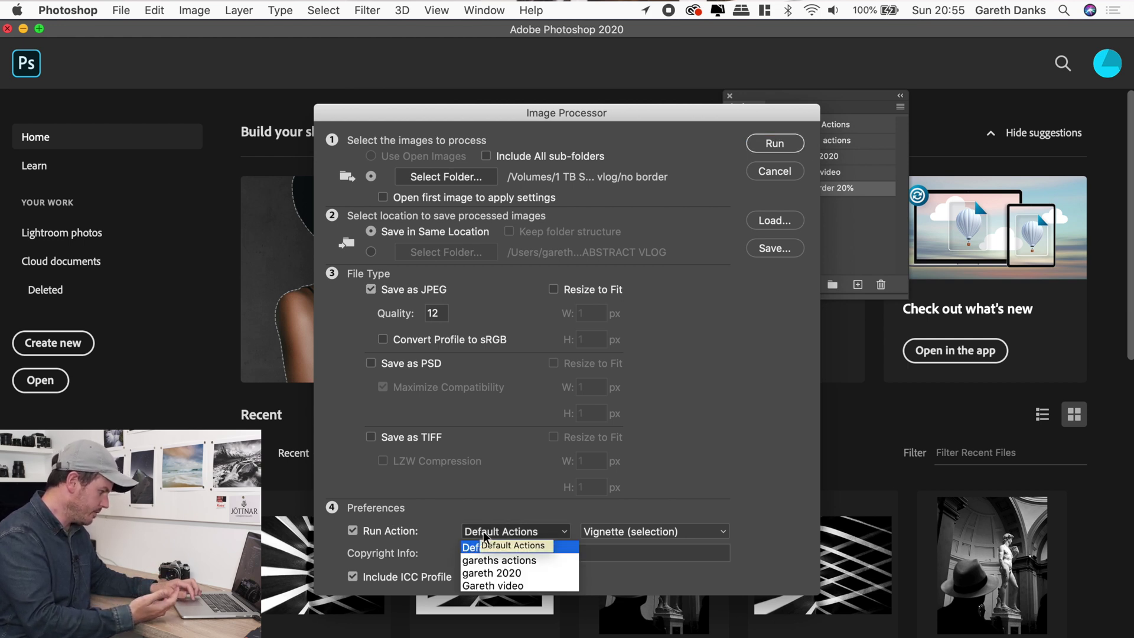
{"action": "left_click", "coordinate": [512, 586]}
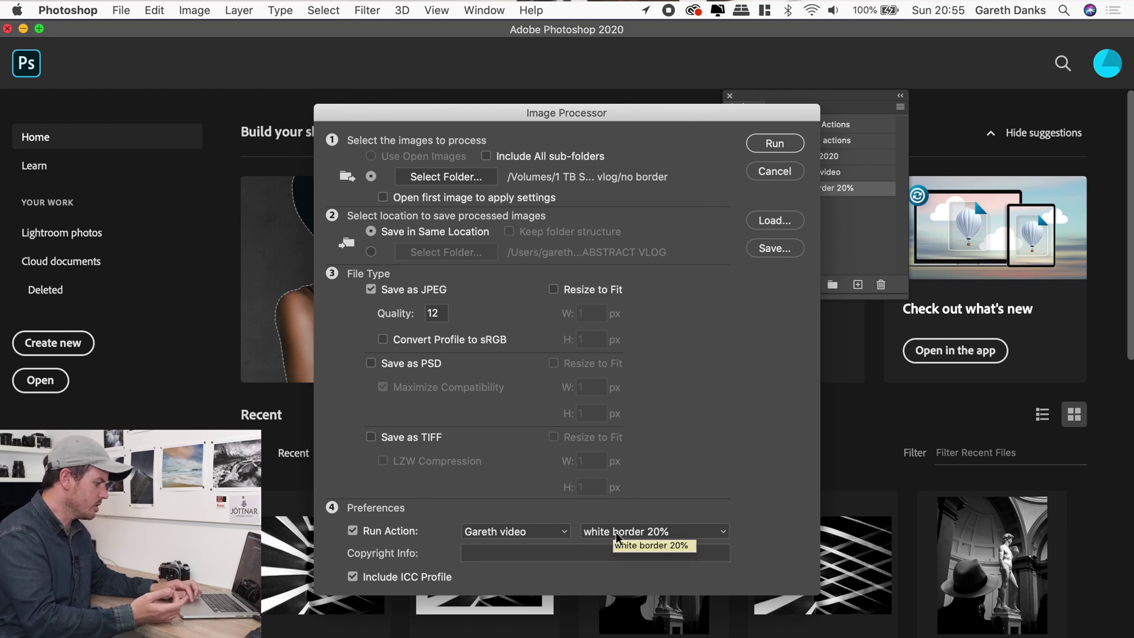
{"action": "left_click", "coordinate": [514, 532]}
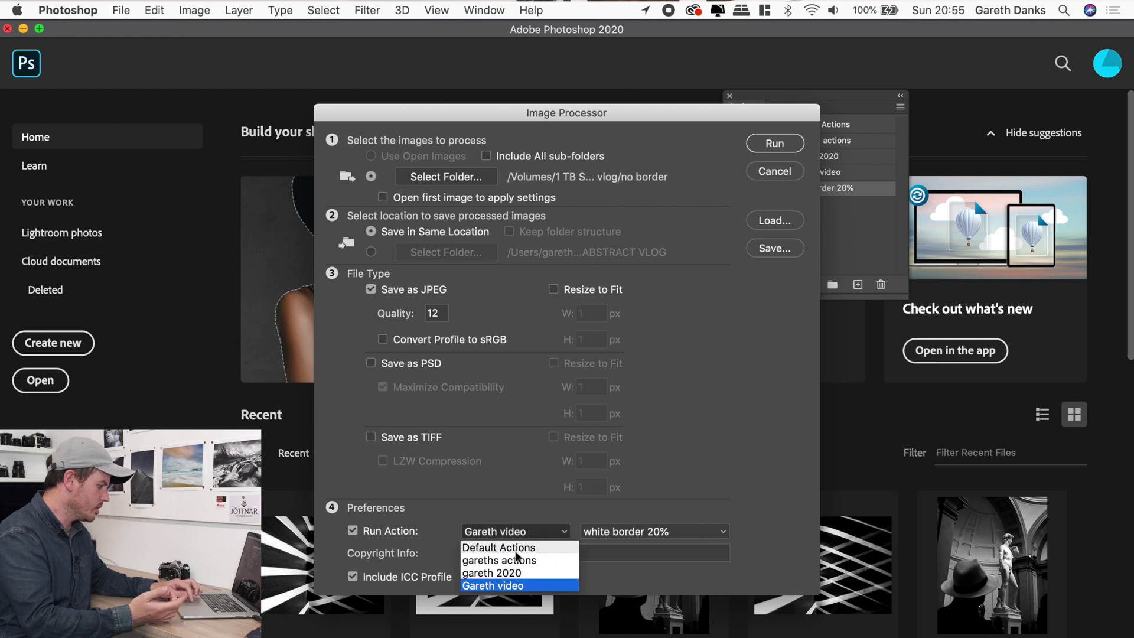
{"action": "left_click", "coordinate": [513, 573]}
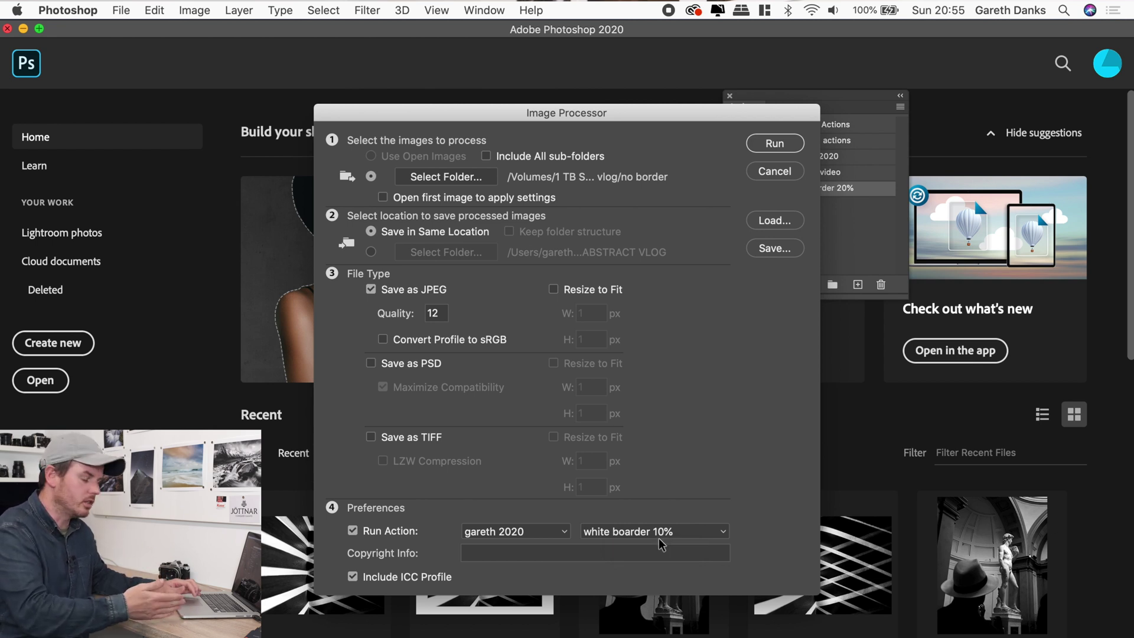
{"action": "left_click", "coordinate": [505, 535]}
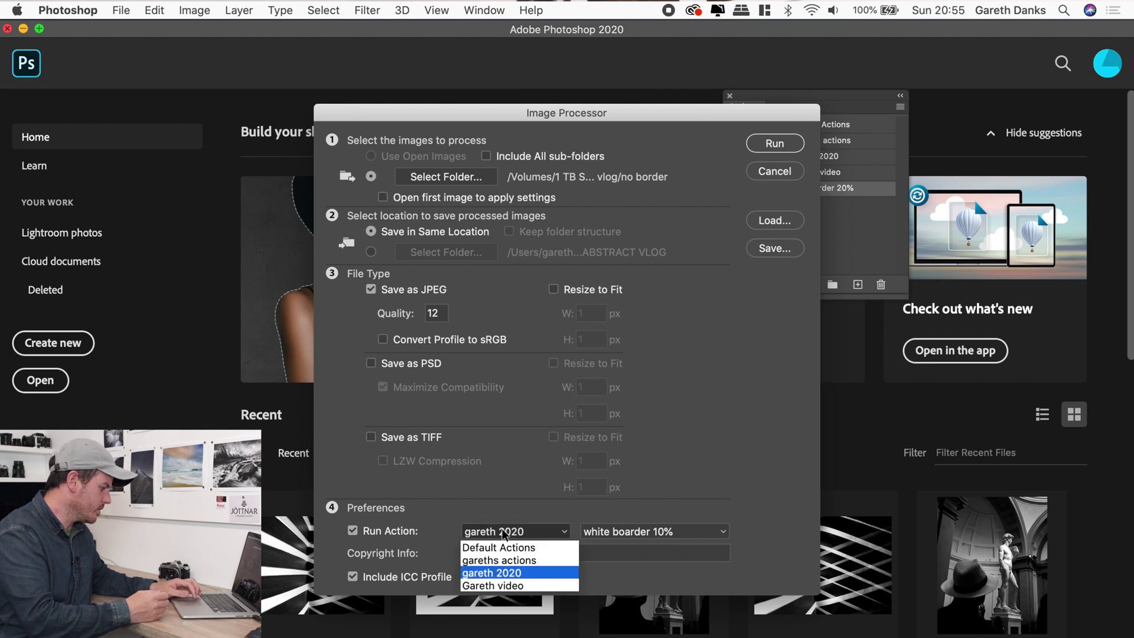
{"action": "left_click", "coordinate": [507, 585]}
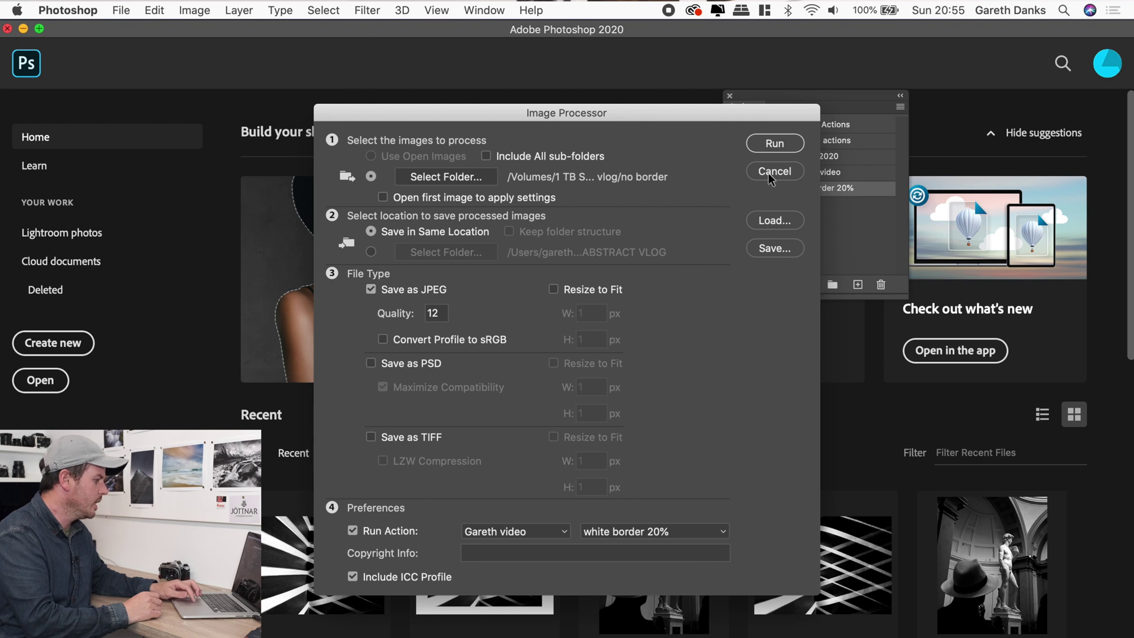
{"action": "left_click", "coordinate": [772, 145]}
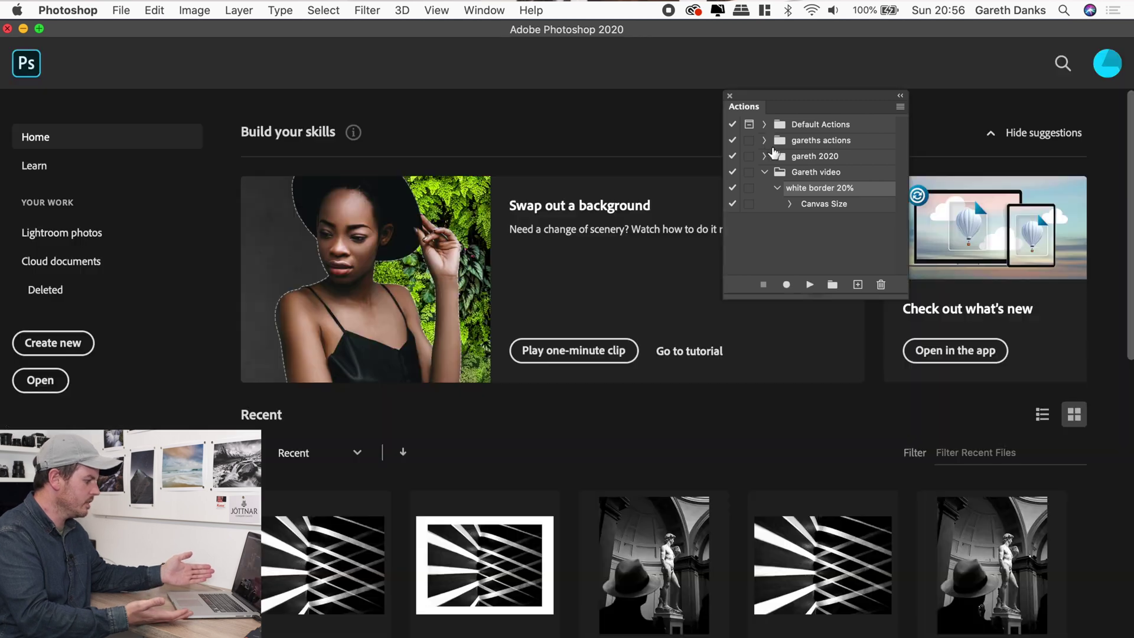
Minimize Photoshop, open the JPEG output folder and select all four processed files
{"action": "left_click", "coordinate": [24, 29]}
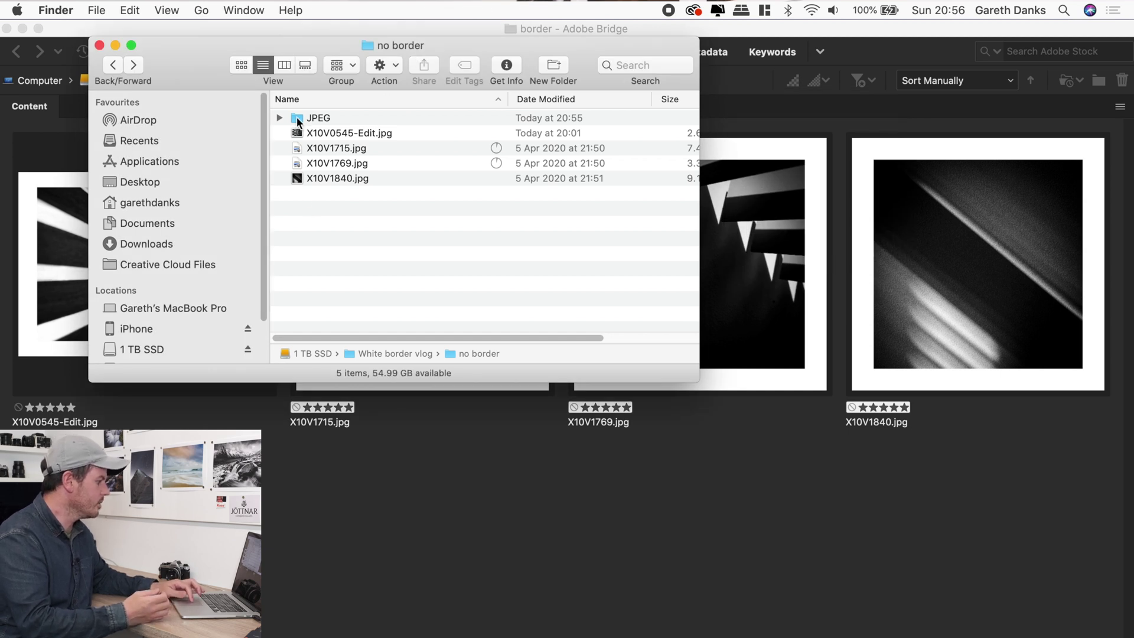
{"action": "double_click", "coordinate": [298, 119]}
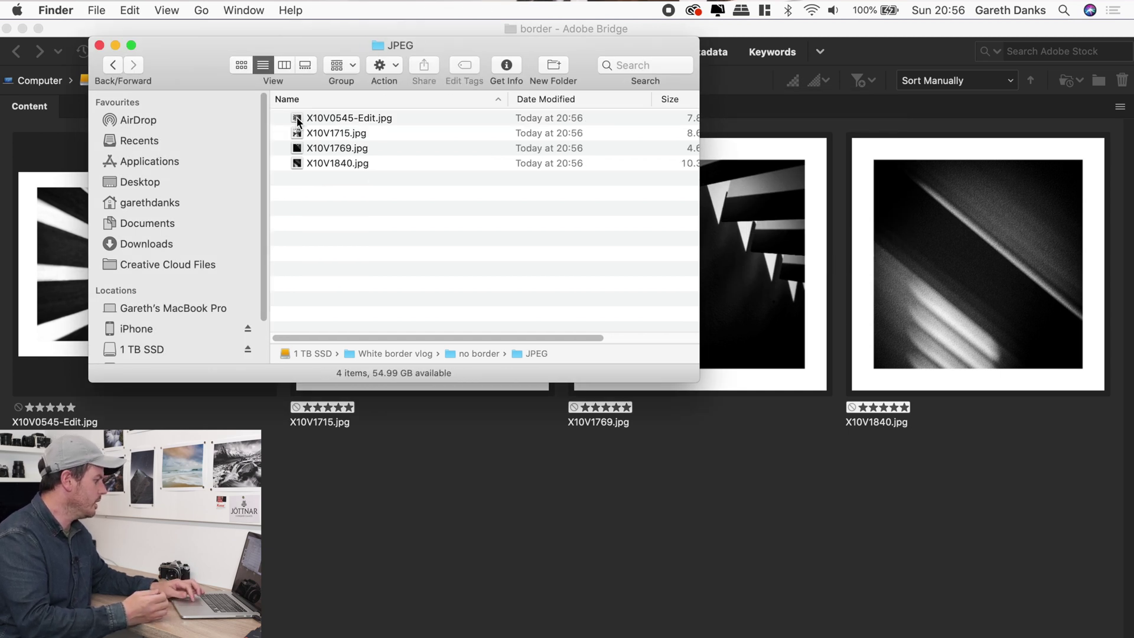
{"action": "left_click", "coordinate": [298, 119]}
{"action": "key", "text": "super+a"}
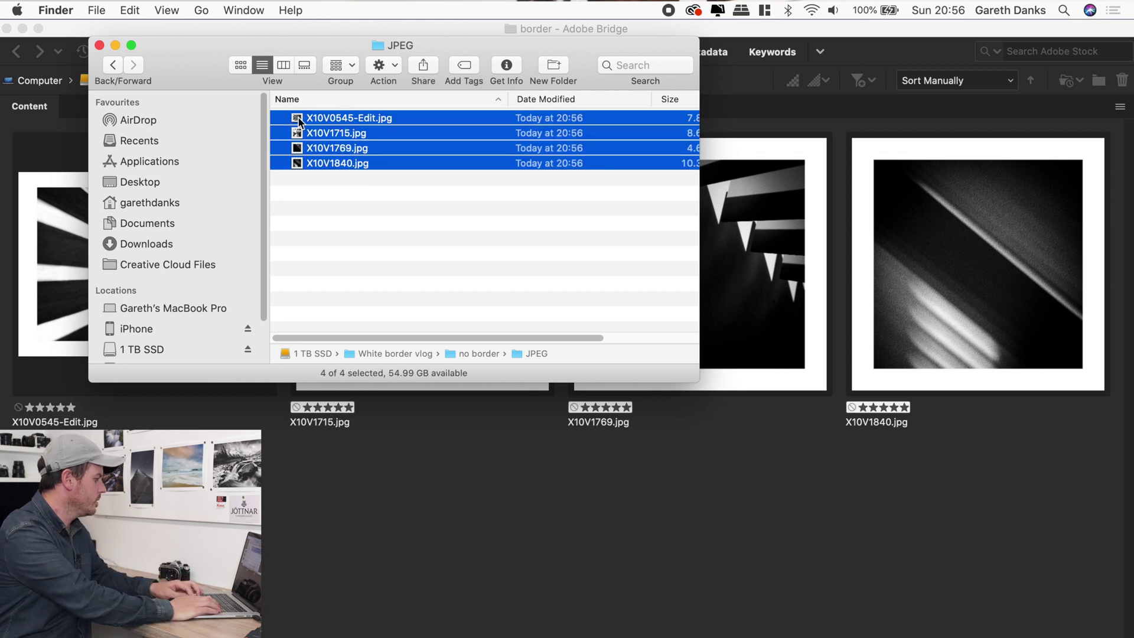
Preview the four bordered JPEGs as a Quick Look index sheet, then return to Photoshop
{"action": "key", "text": "space"}
{"action": "left_click", "coordinate": [360, 62]}
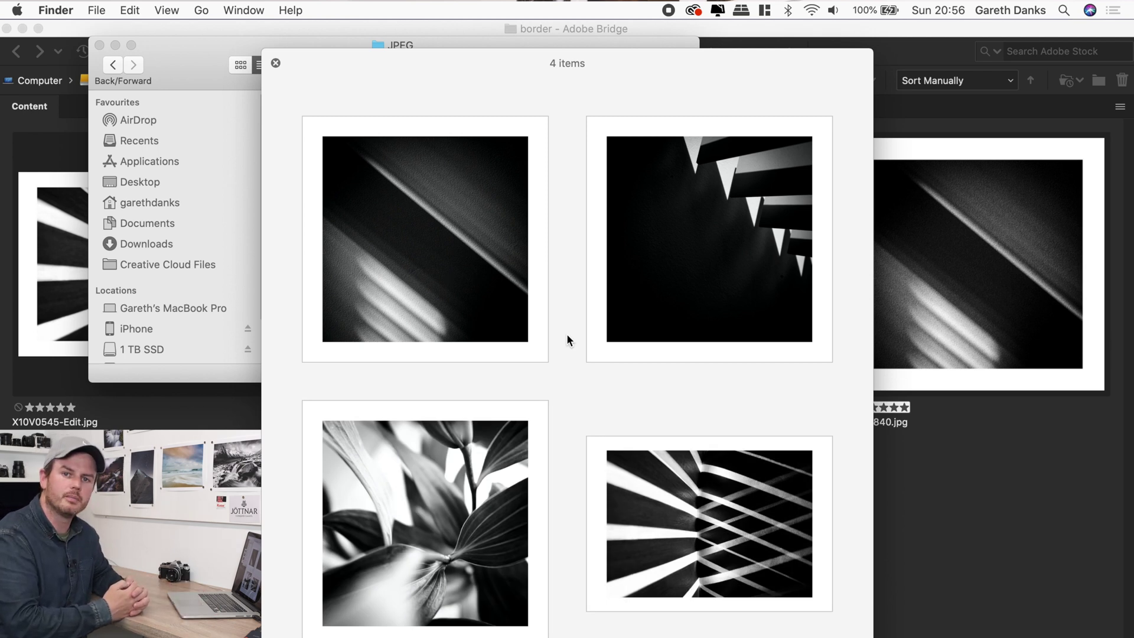
{"action": "key", "text": "space"}
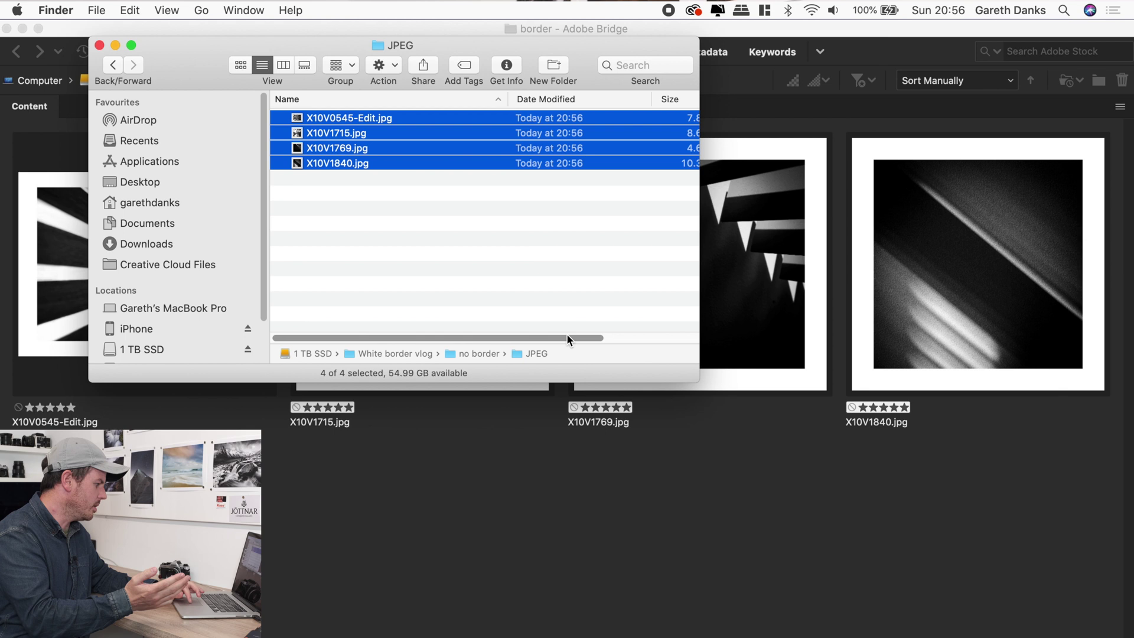
{"action": "left_click", "coordinate": [318, 276]}
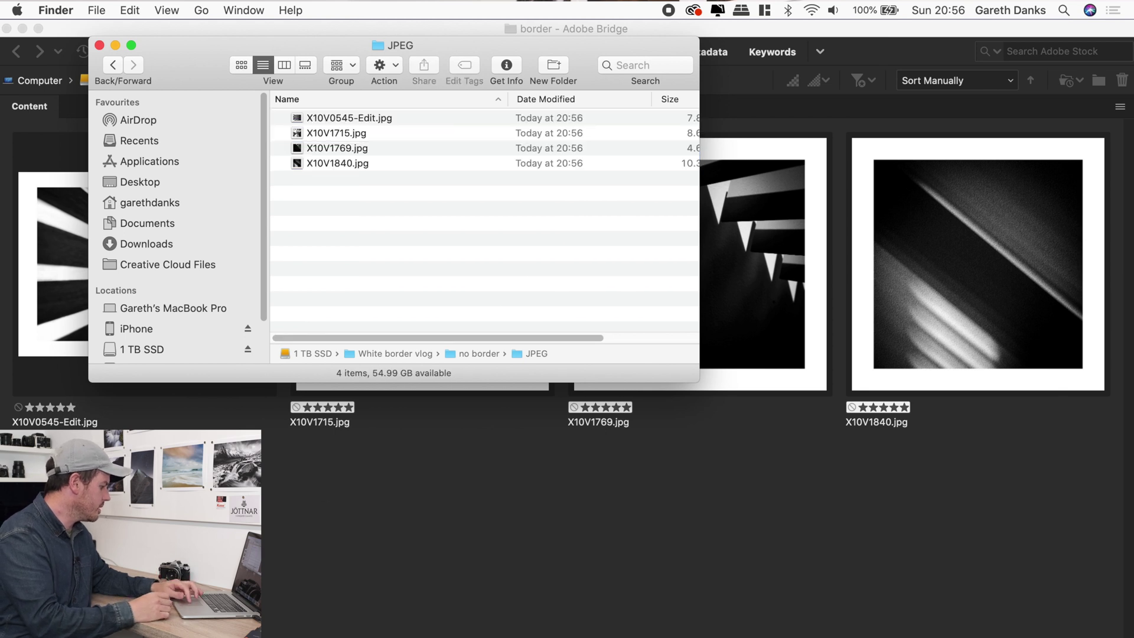
{"action": "key", "text": "super+Tab"}
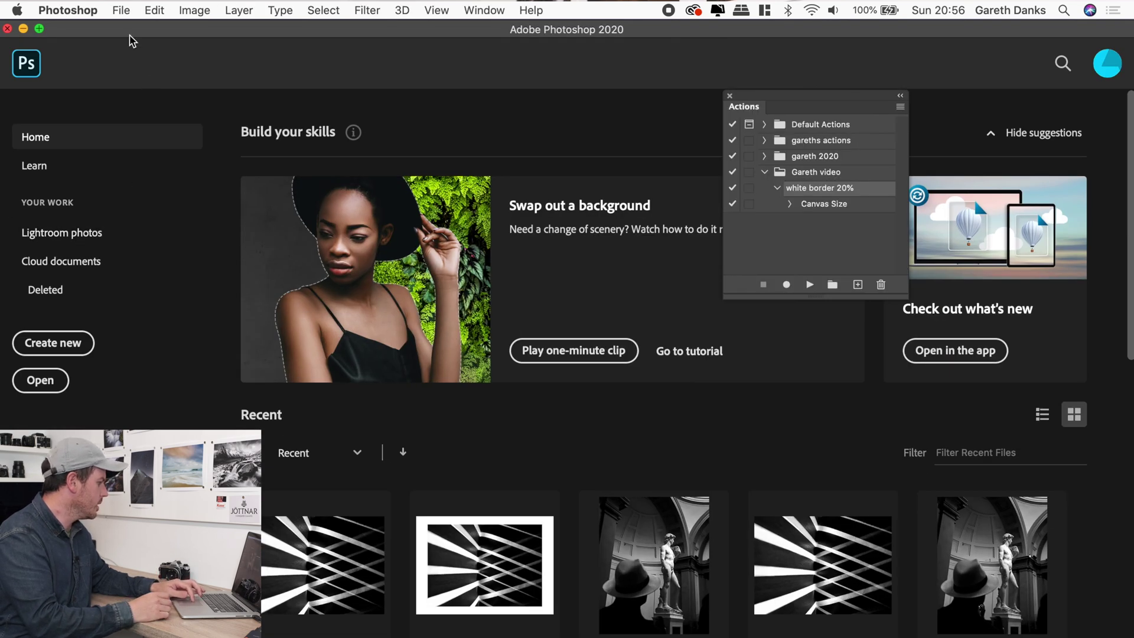
Reopen Image Processor, choose no border/JPEG as the source folder, and run the batch
{"action": "left_click", "coordinate": [121, 10]}
{"action": "mouse_move", "coordinate": [149, 388]}
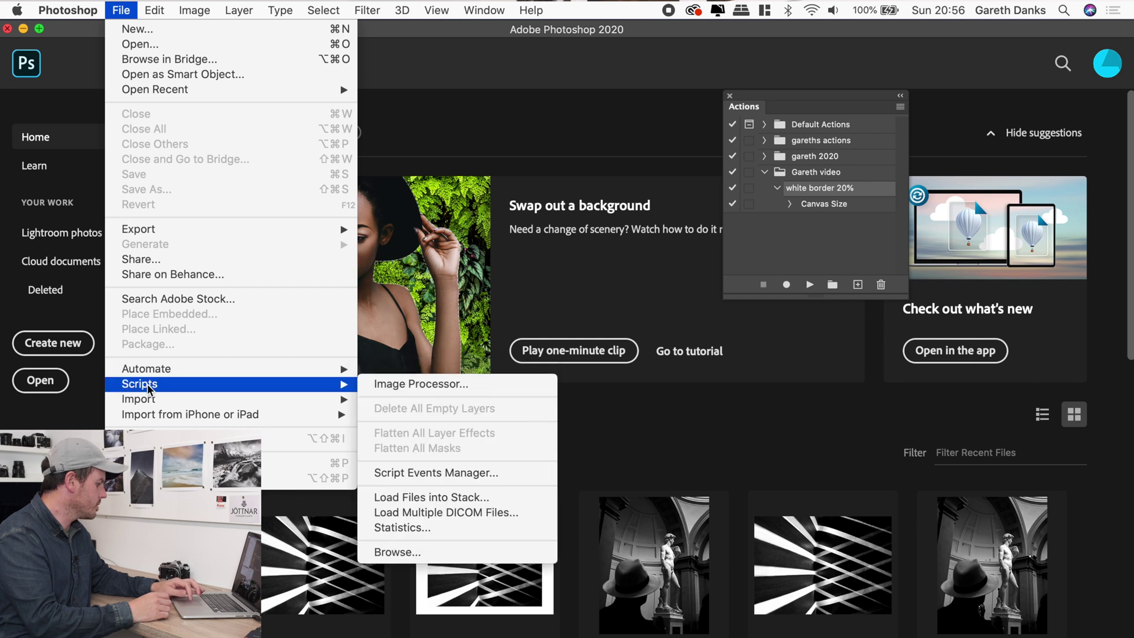
{"action": "left_click", "coordinate": [387, 385]}
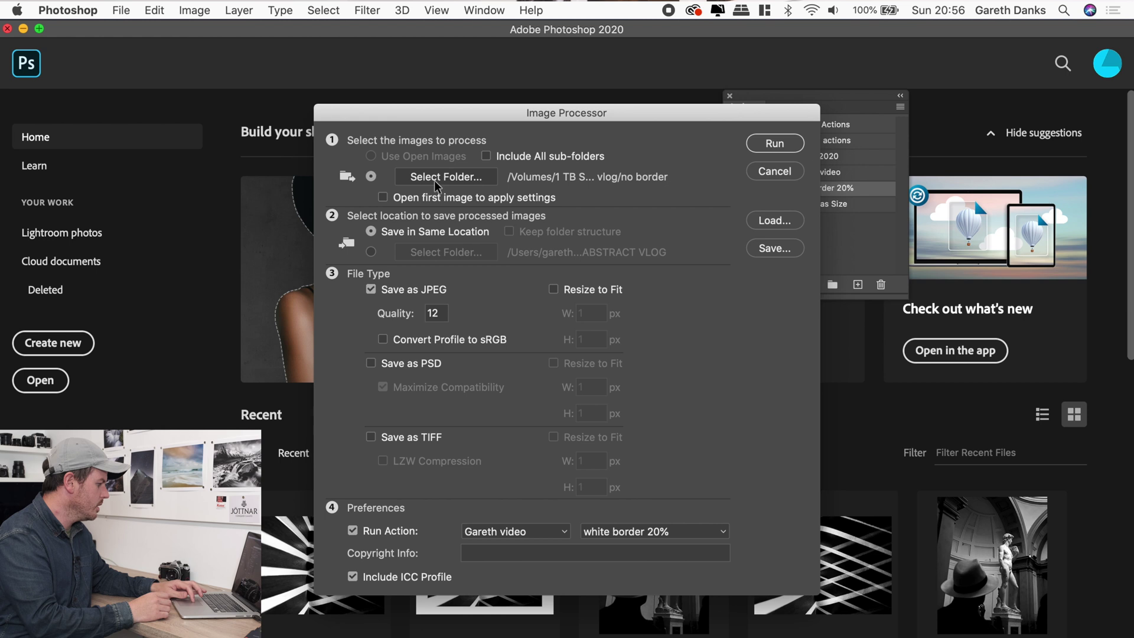
{"action": "left_click", "coordinate": [463, 175]}
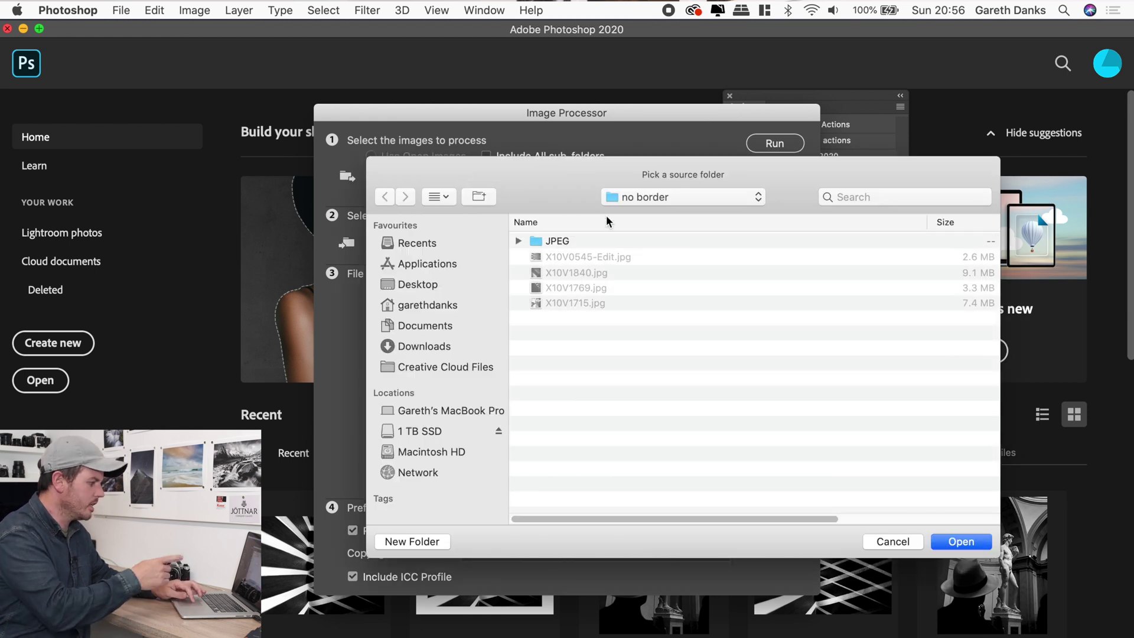
{"action": "left_click", "coordinate": [537, 243]}
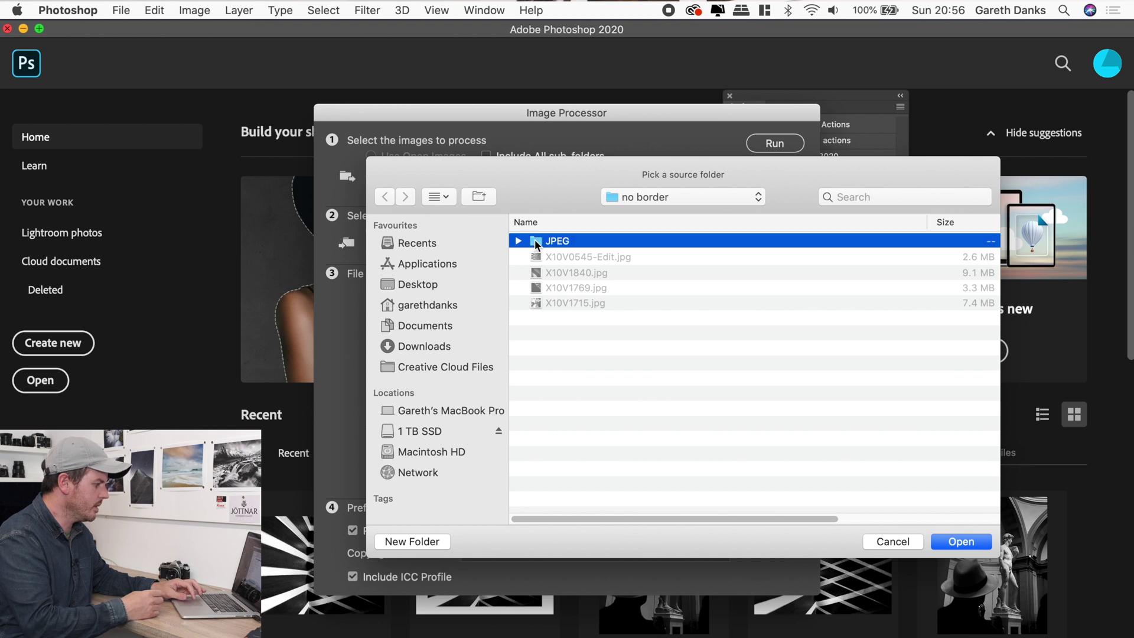
{"action": "double_click", "coordinate": [536, 242]}
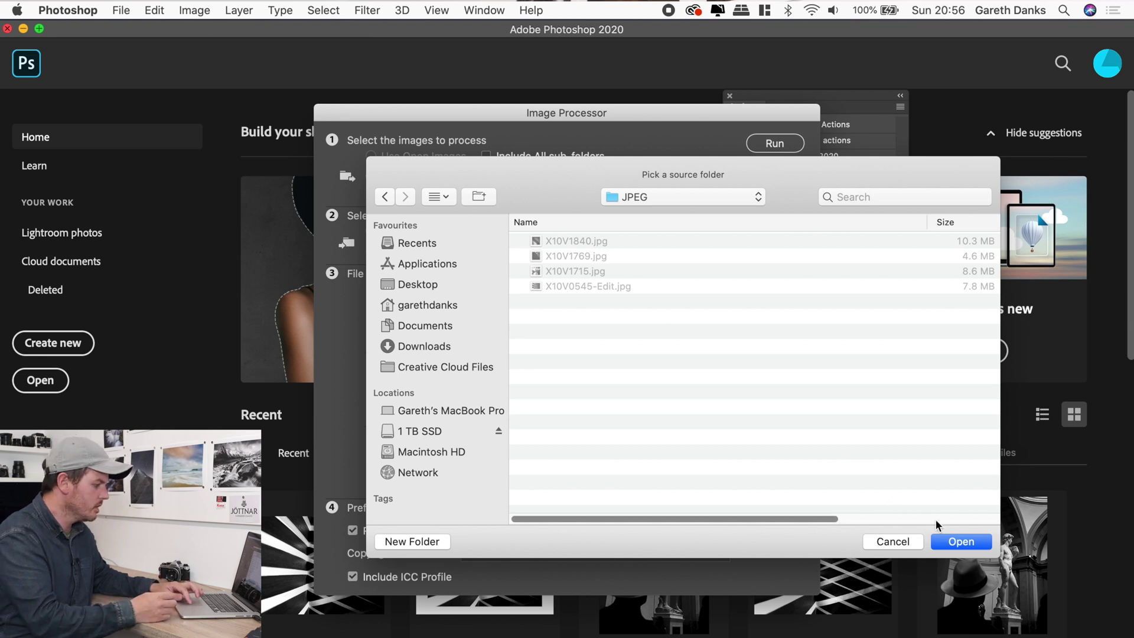
{"action": "left_click", "coordinate": [960, 541]}
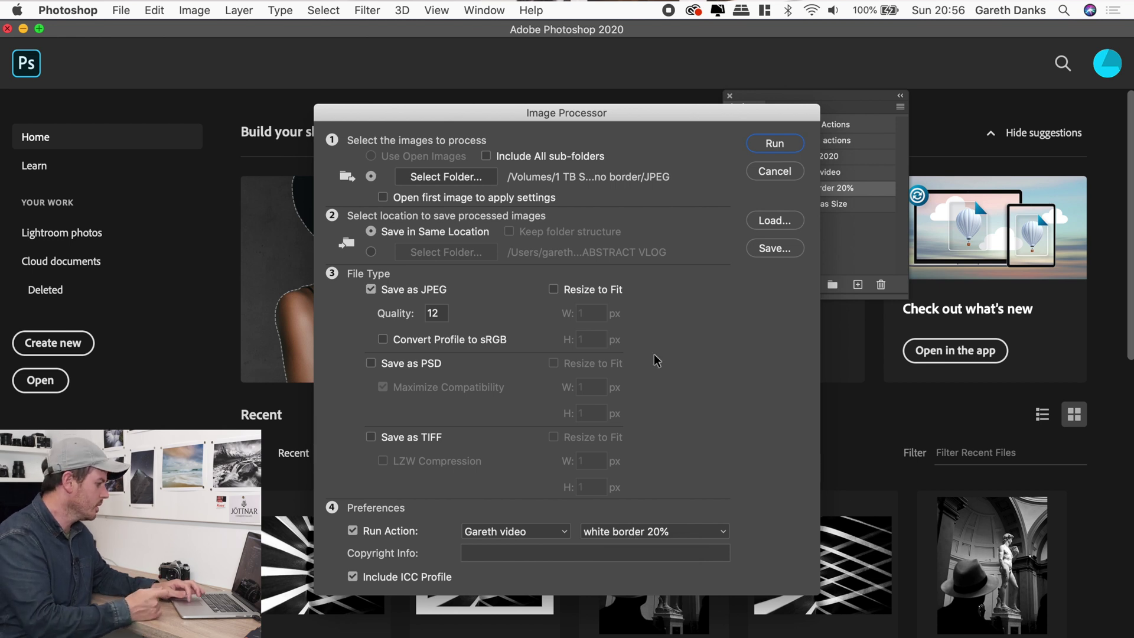
{"action": "left_click", "coordinate": [776, 143]}
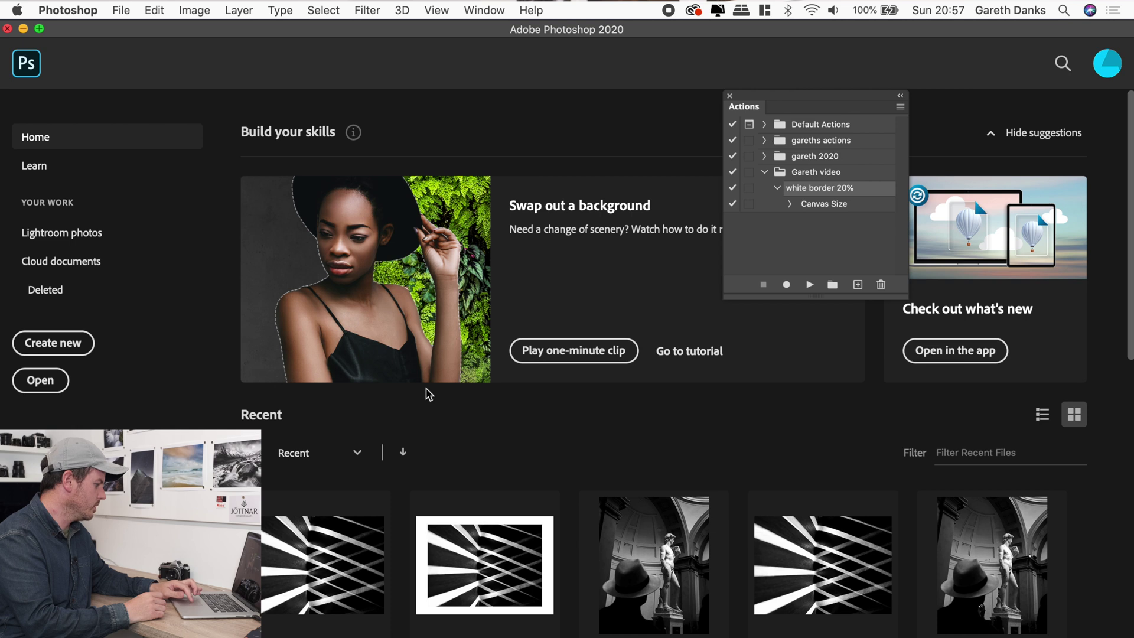
In Finder, open the nested JPEG subfolder and preview its four thicker-bordered images in a grid
{"action": "key", "text": "super+Tab"}
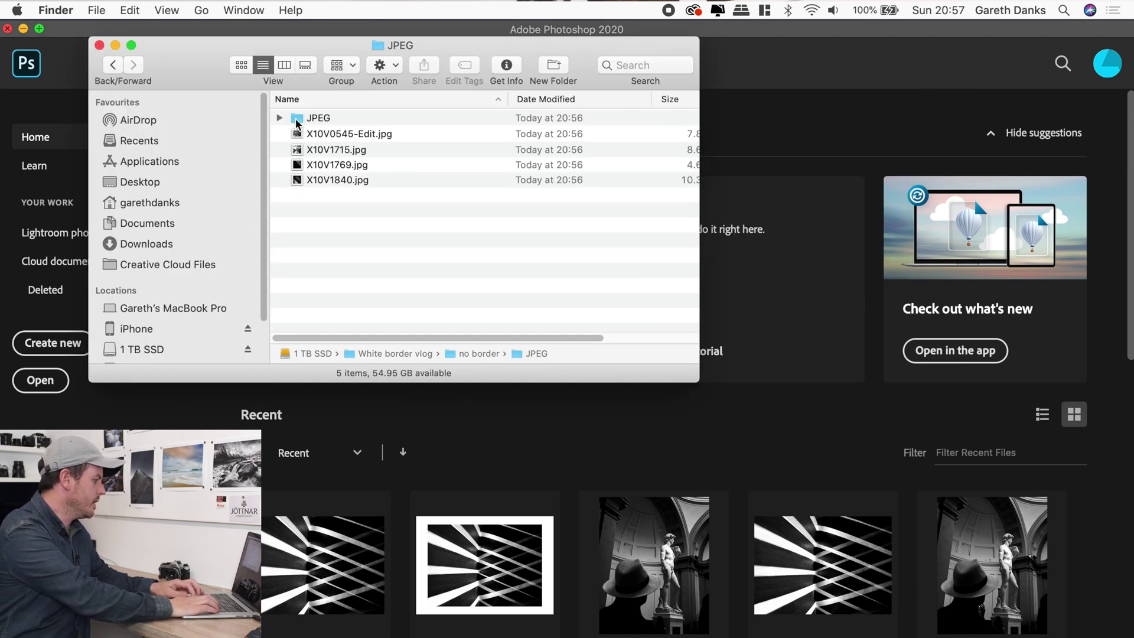
{"action": "left_click", "coordinate": [311, 135]}
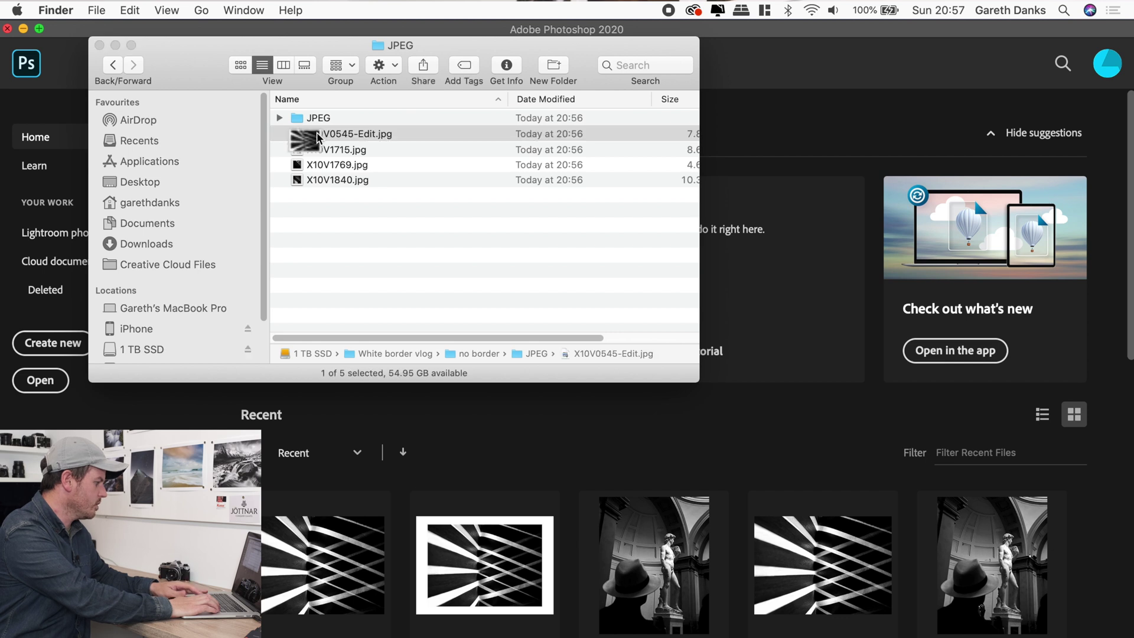
{"action": "key", "text": "space"}
{"action": "key", "text": "space"}
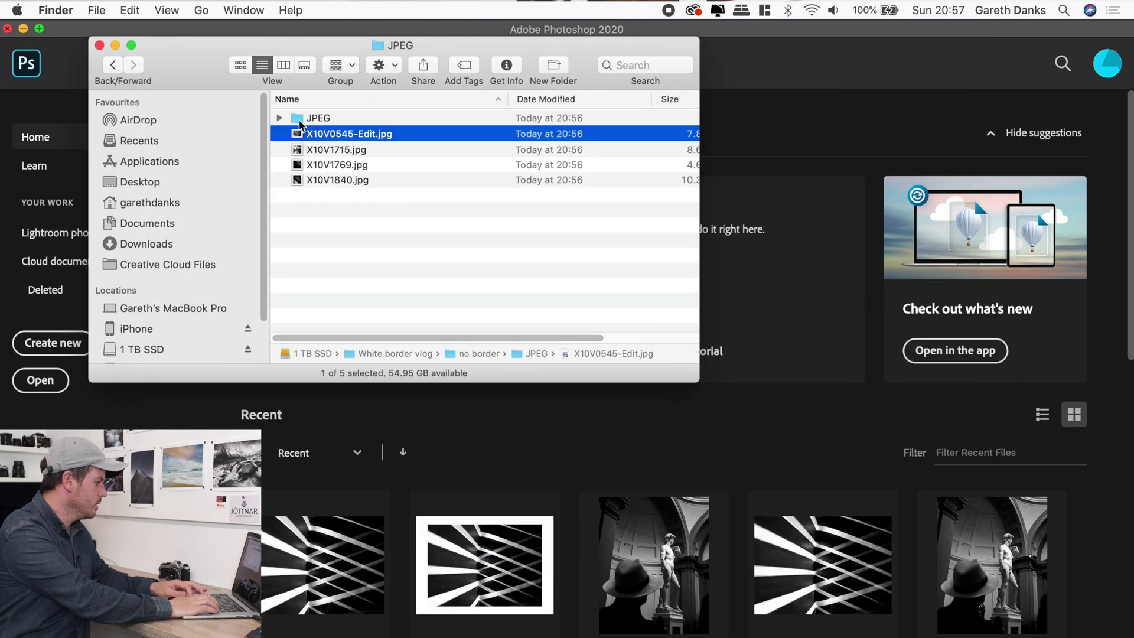
{"action": "left_click", "coordinate": [299, 121]}
{"action": "key", "text": "space"}
{"action": "key", "text": "space"}
{"action": "double_click", "coordinate": [300, 121]}
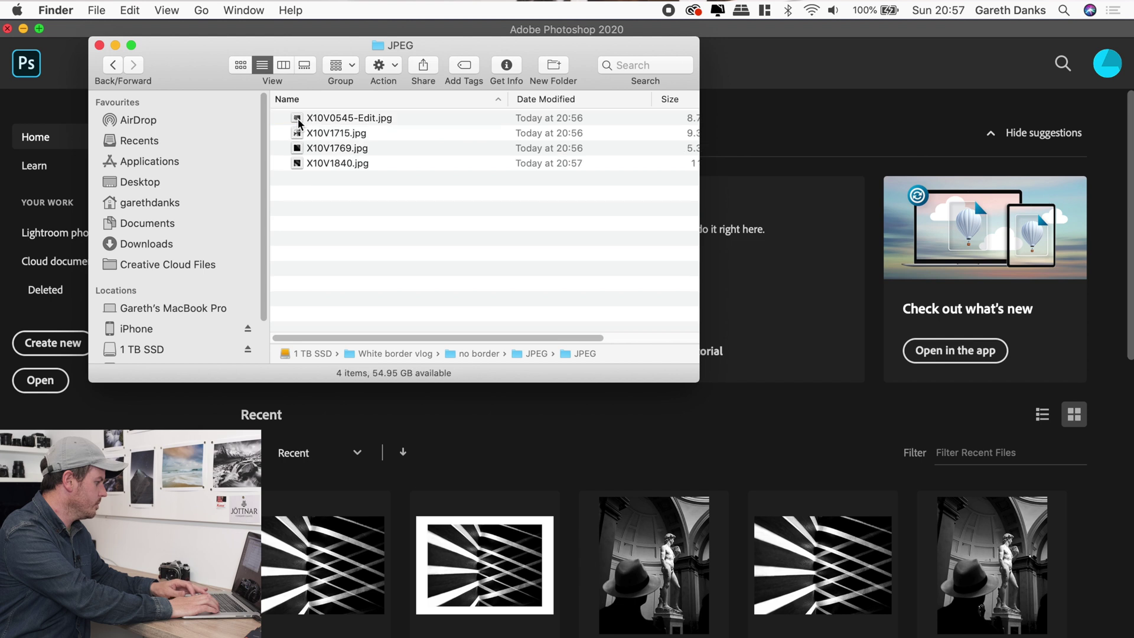
{"action": "left_click", "coordinate": [313, 117]}
{"action": "key", "text": "space"}
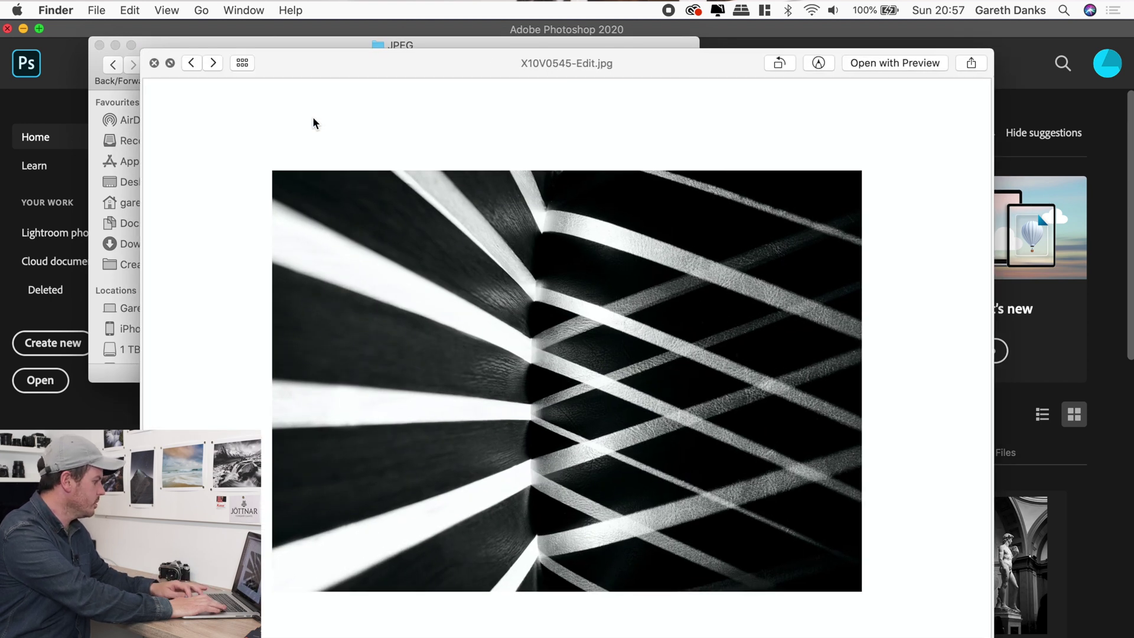
{"action": "key", "text": "super+a"}
{"action": "left_click", "coordinate": [242, 61]}
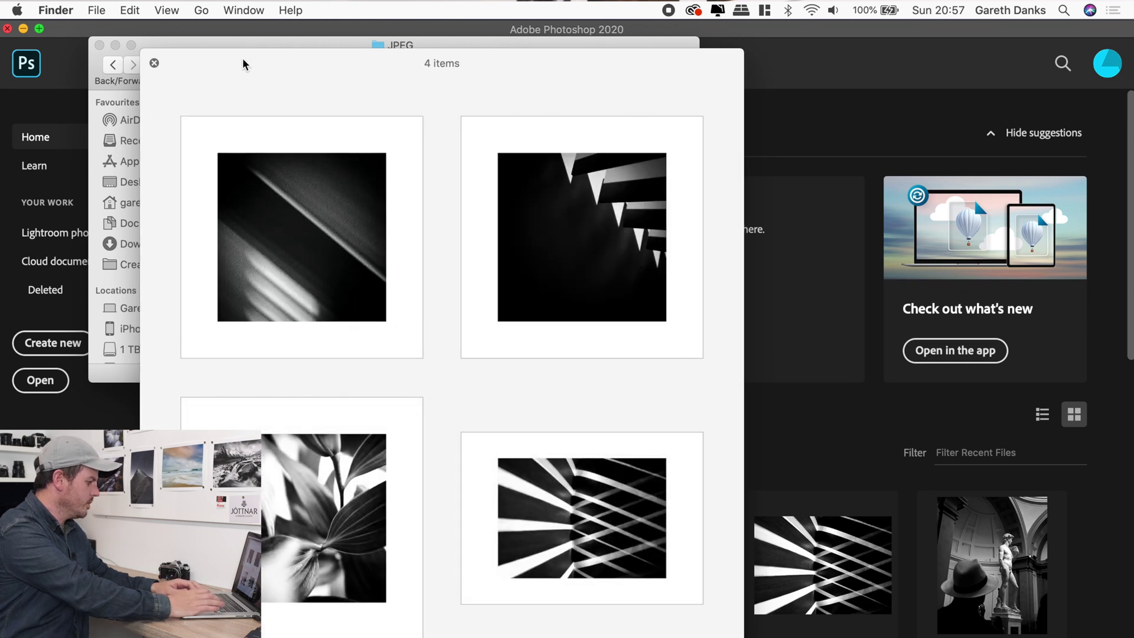